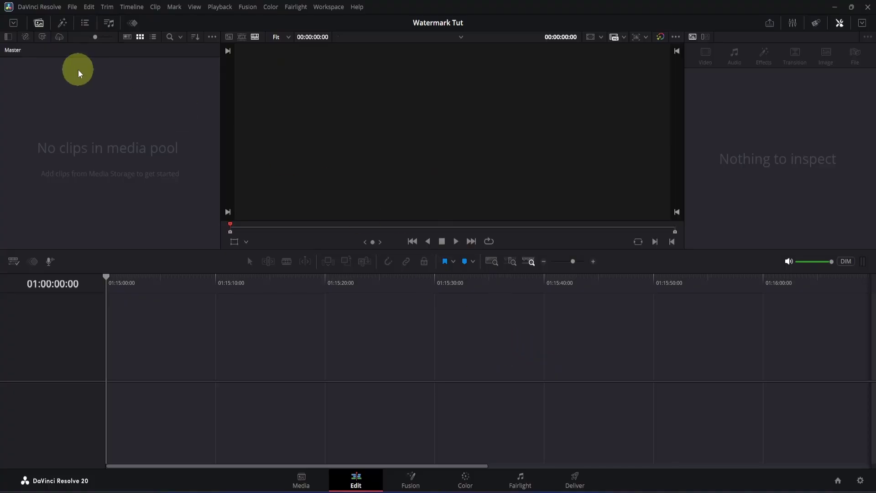
- Place the Text+ title from Effects > Toolbox > Titles onto track V1 of the timeline
click(67, 21)
click(7, 50)
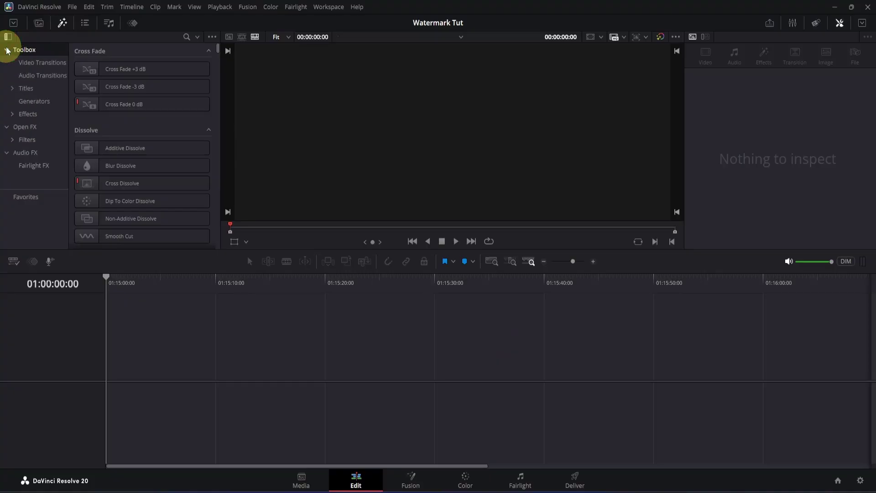
click(22, 89)
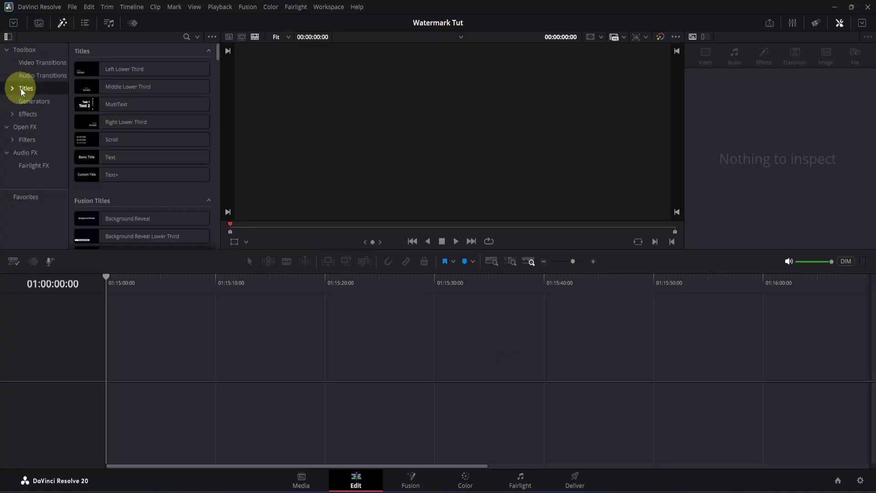
click(104, 176)
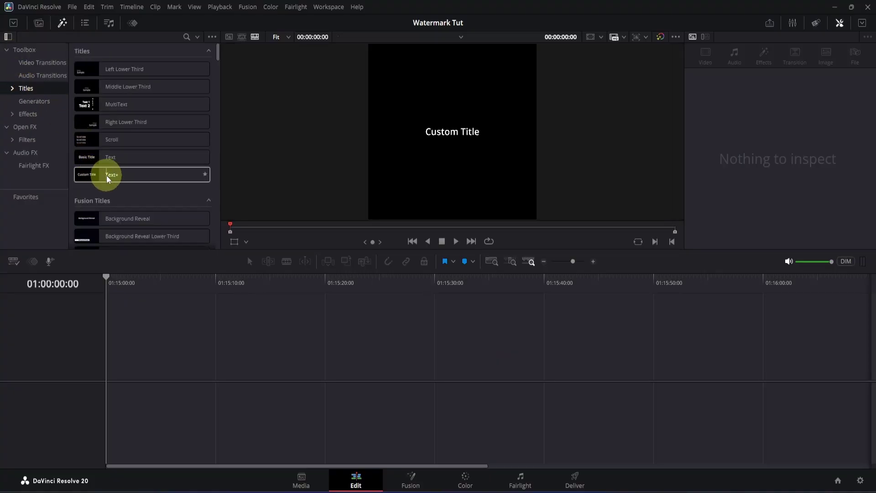
drag(106, 175, 108, 363)
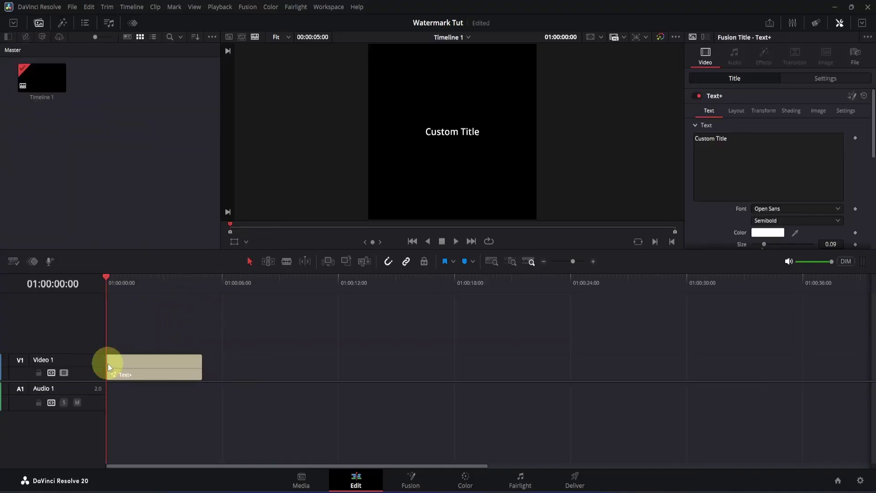
- Open the title on the Fusion page and replace 'Custom Title' with 'TEXT'
click(410, 485)
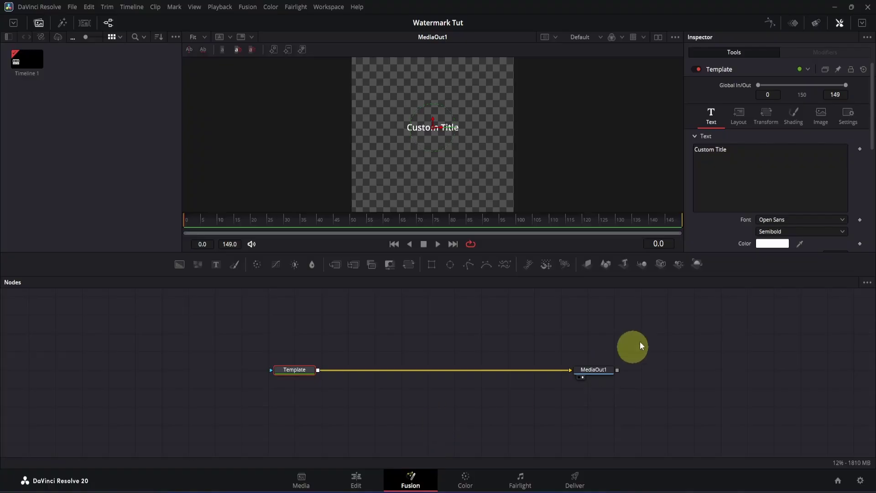
drag(732, 150, 690, 149)
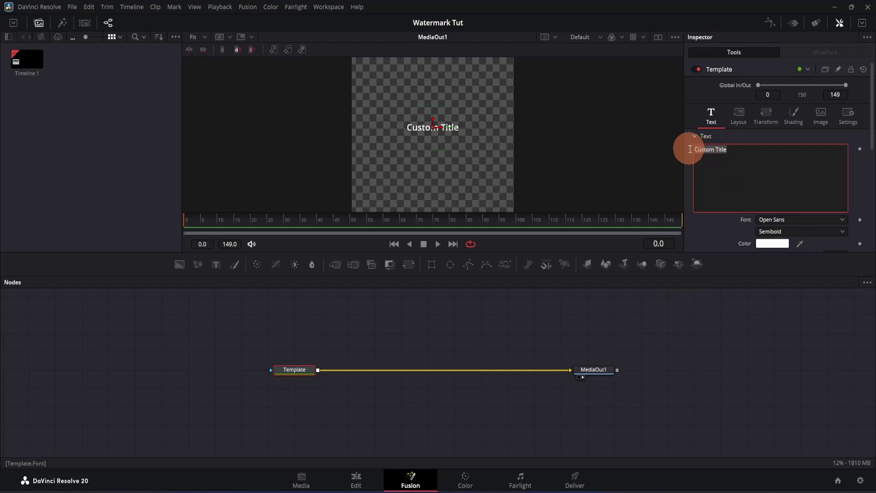
text(TEXT)
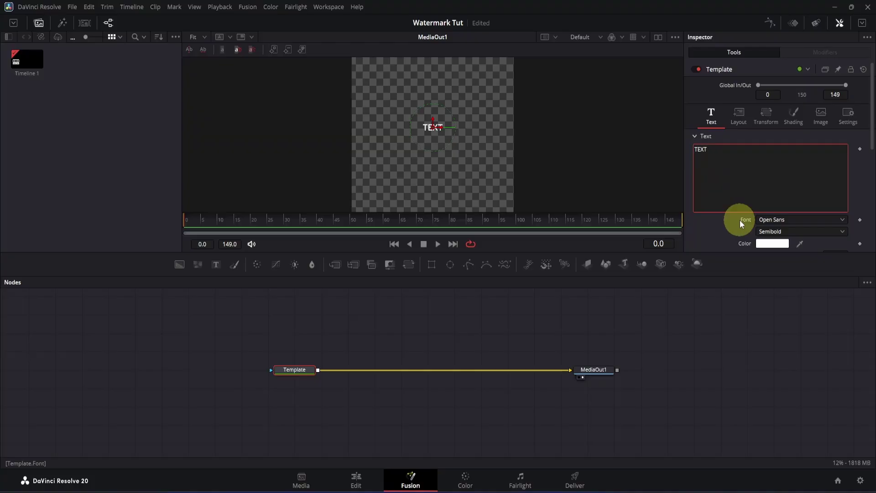
- Make the text bold Open Sans and enlarge its size to about 0.2
click(769, 233)
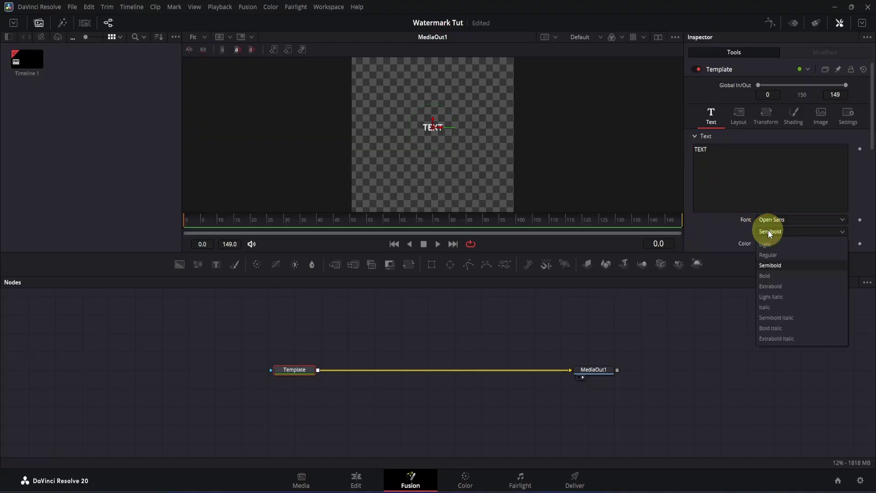
click(768, 273)
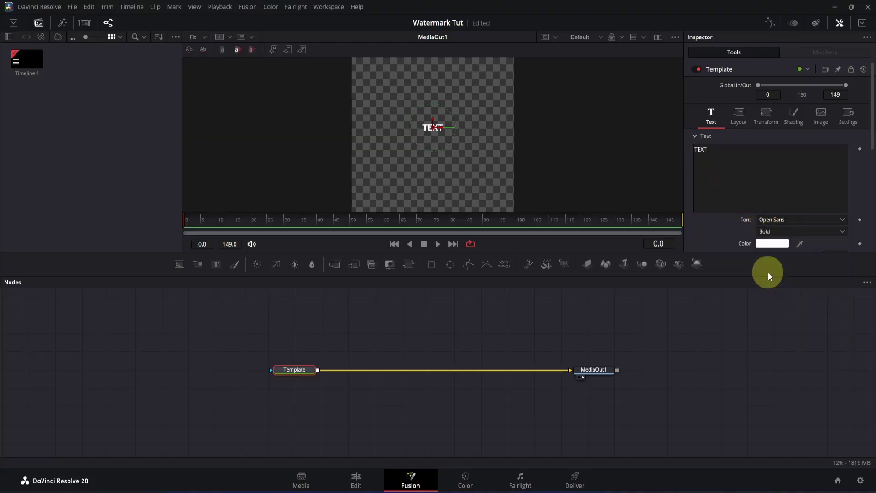
scroll(752, 234, down, 3)
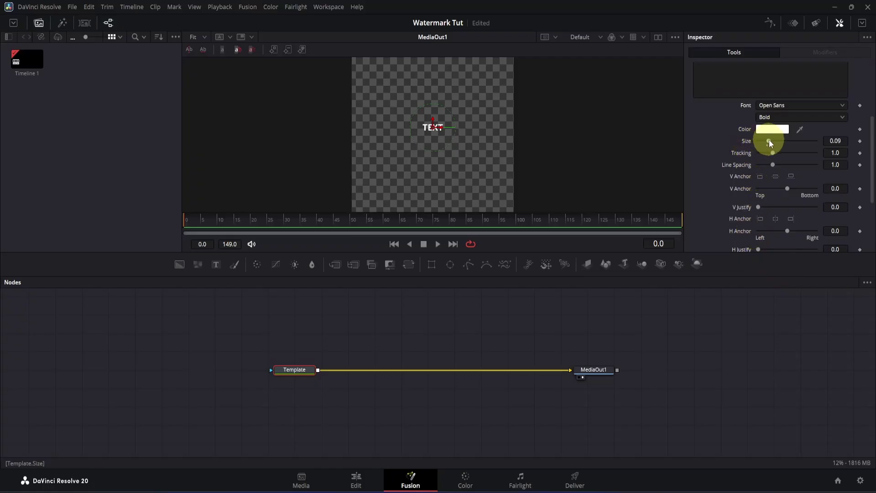
drag(770, 140, 782, 143)
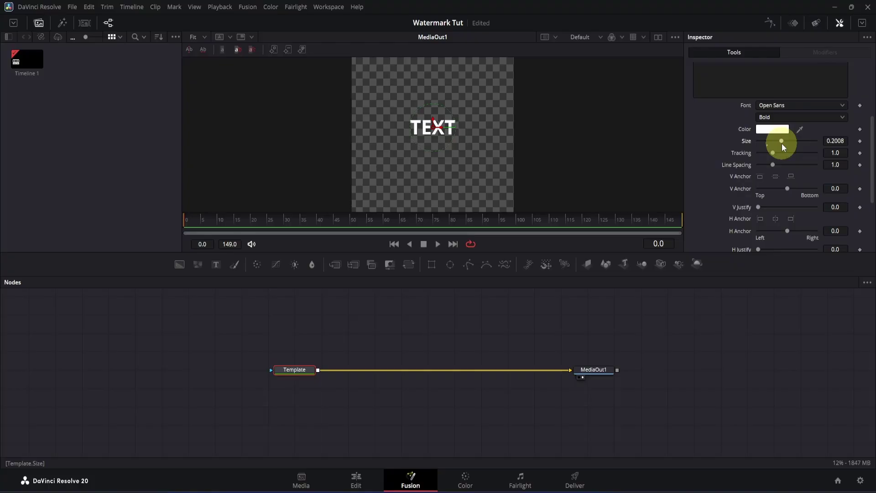
scroll(782, 144, up, 5)
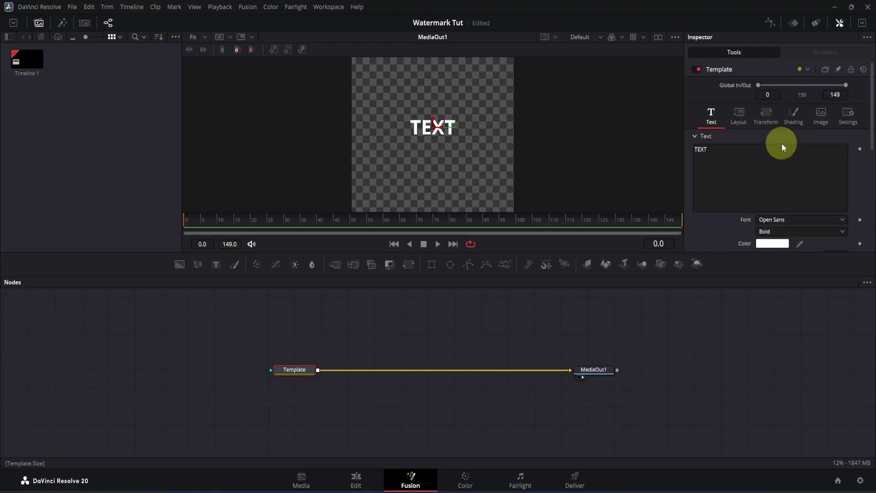
- Set the characters' Offset Y to -0.358 so 'TEXT' sits near the frame bottom
click(765, 124)
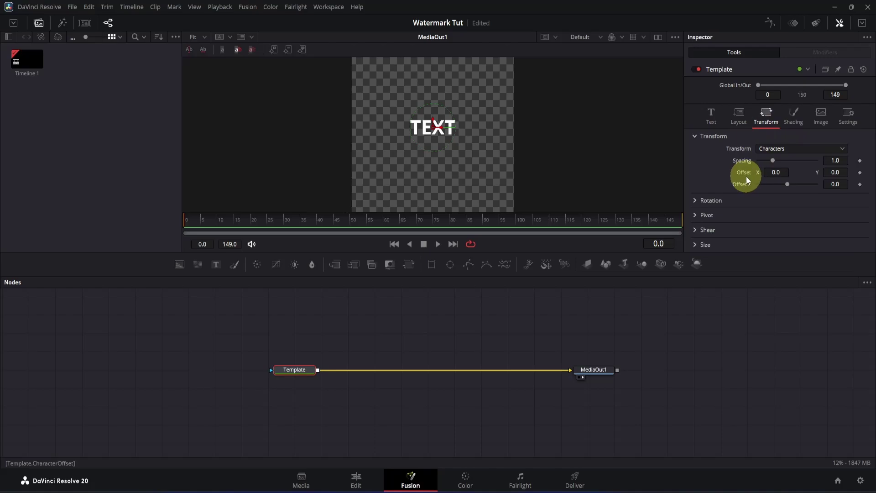
click(844, 173)
drag(843, 174, 679, 200)
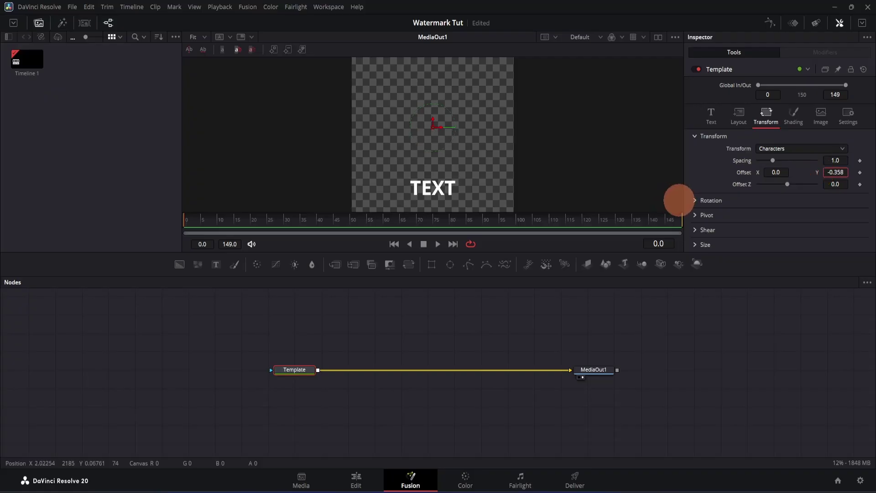
drag(680, 200, 679, 200)
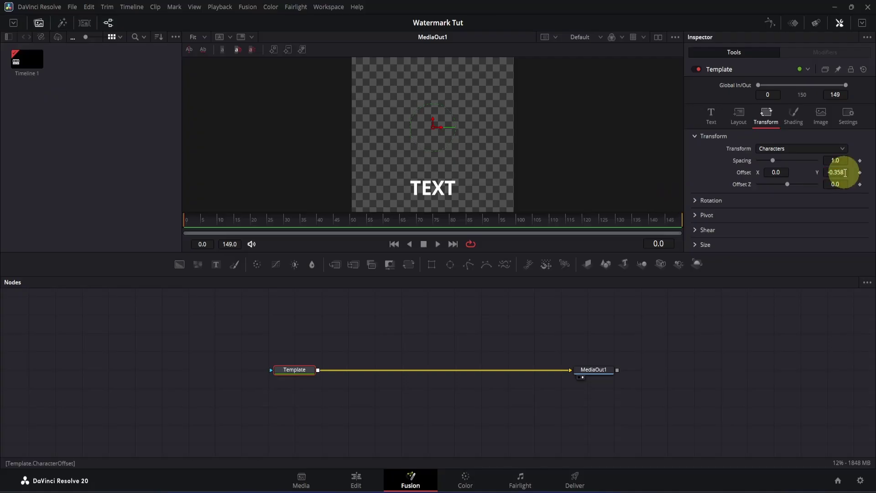
- Turn off the checker underlay and add a Background node positioned above Merge1
click(674, 38)
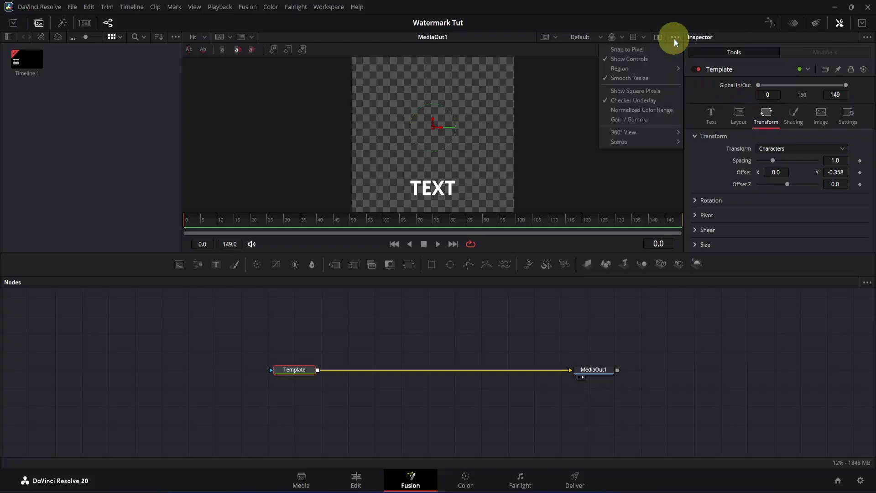
click(628, 104)
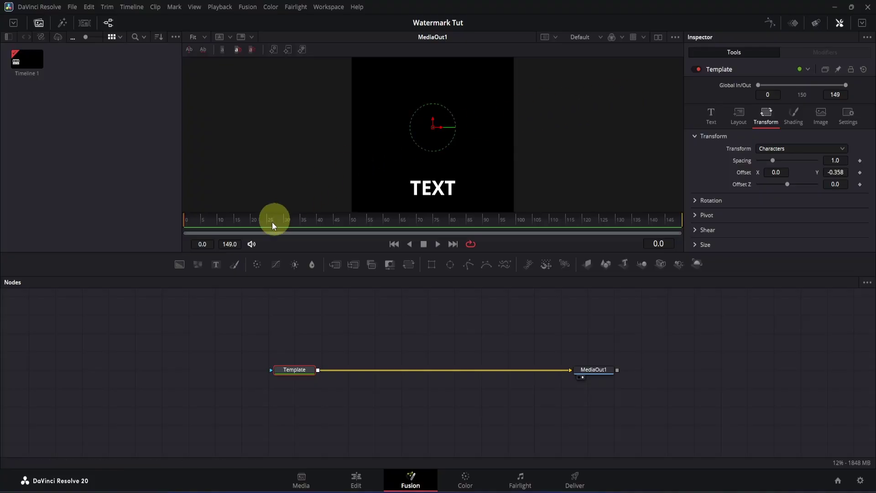
click(179, 265)
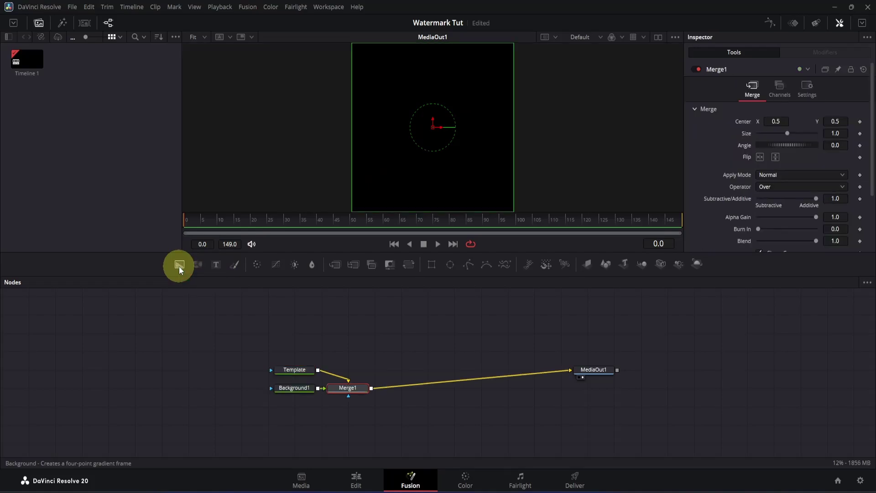
drag(342, 389, 404, 377)
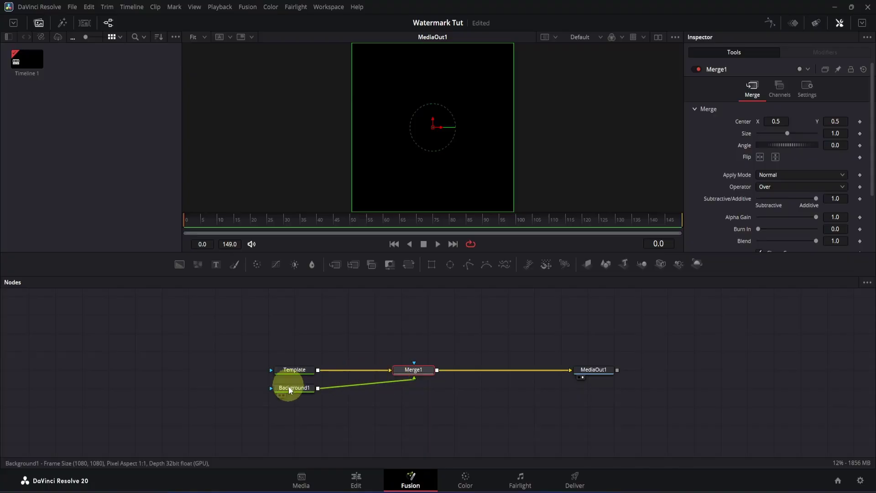
drag(289, 391, 412, 346)
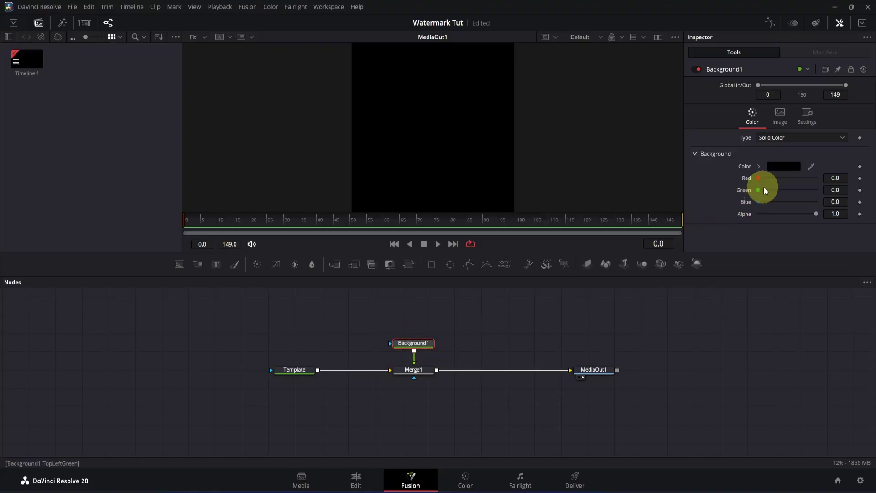
- Make Background1 solid white and save the project
click(782, 172)
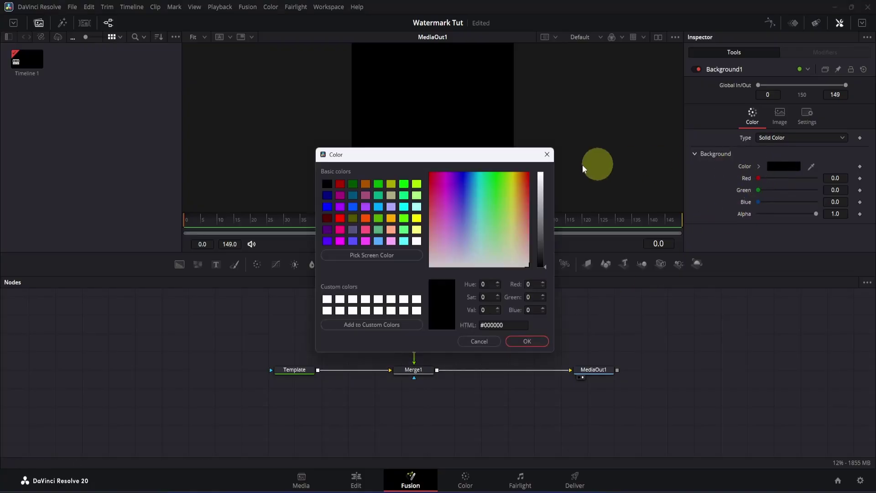
click(416, 242)
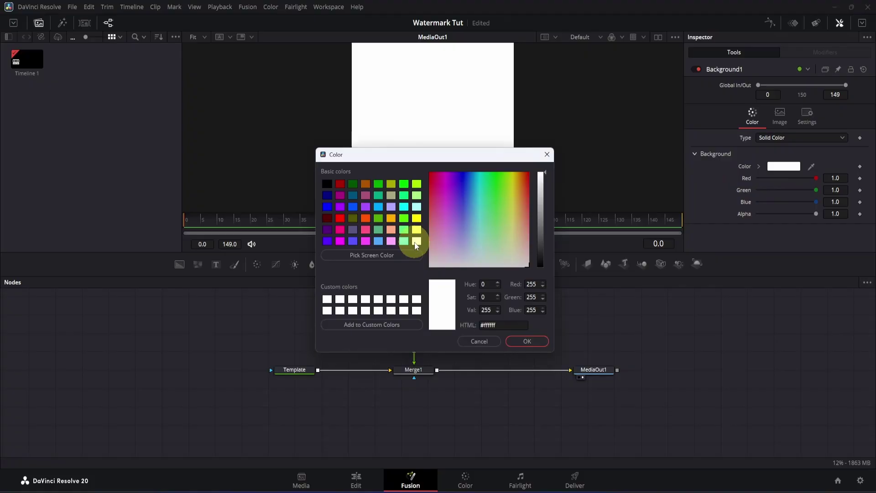
key(Return)
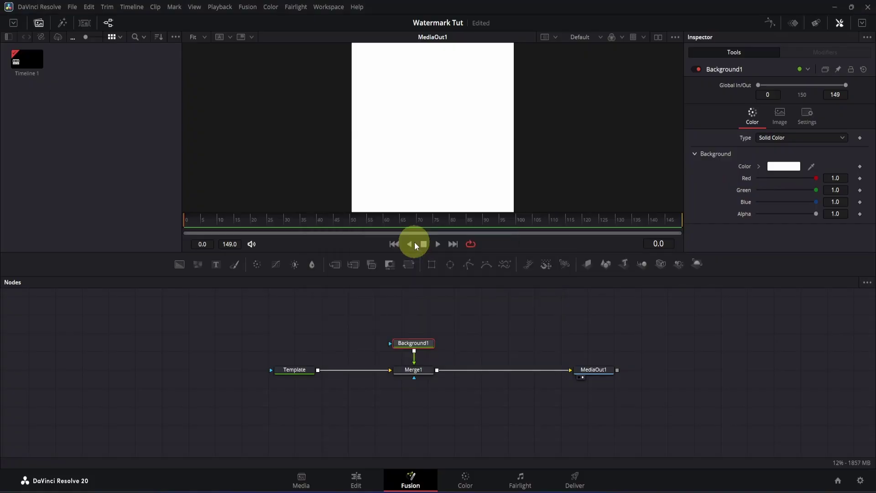
key(ctrl+s)
- Add a Rectangle mask to the background with Width 0.025 and Height 0.16
click(432, 264)
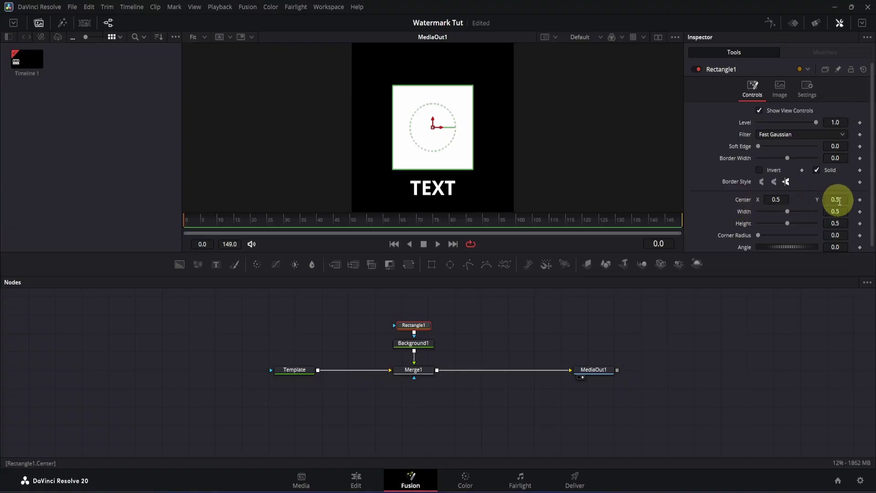
click(841, 210)
mouse_move(841, 210)
mouse_down()
mouse_move(630, 200)
mouse_move(841, 210)
mouse_up()
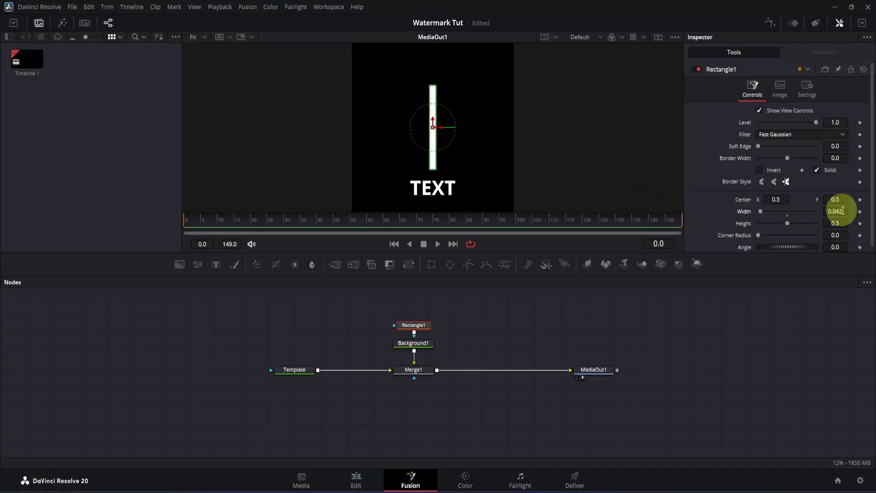
click(843, 210)
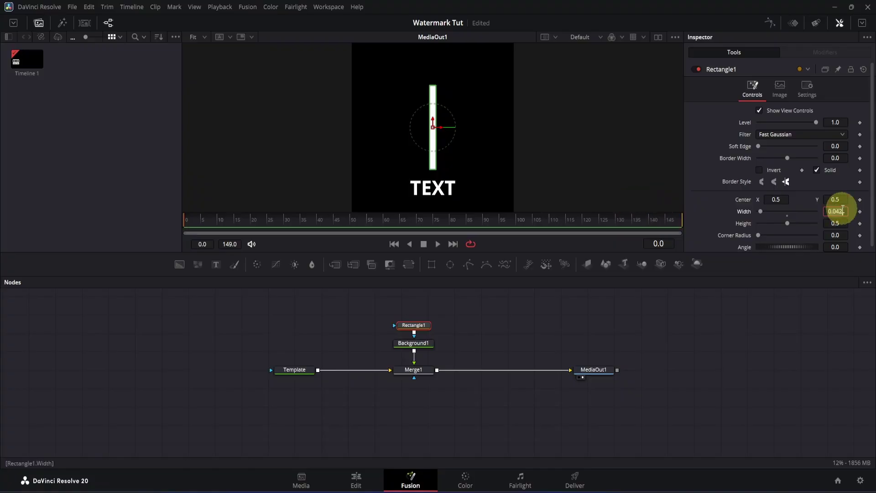
text(0.25)
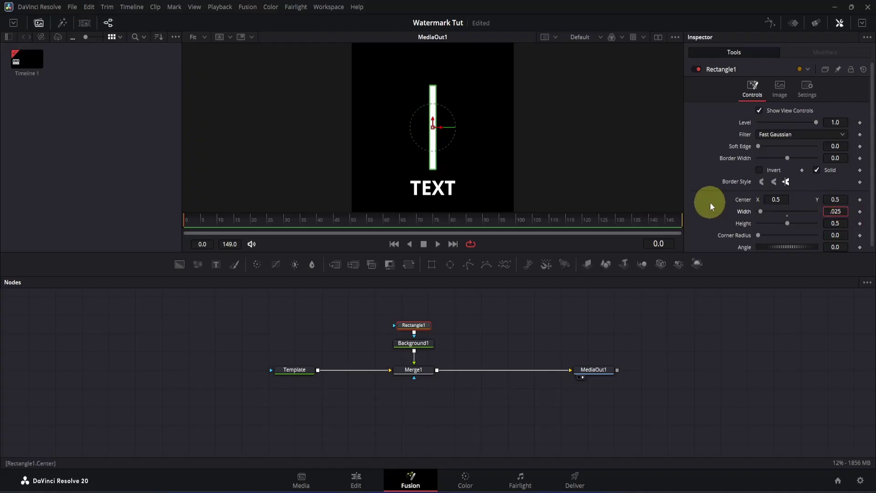
key(Return)
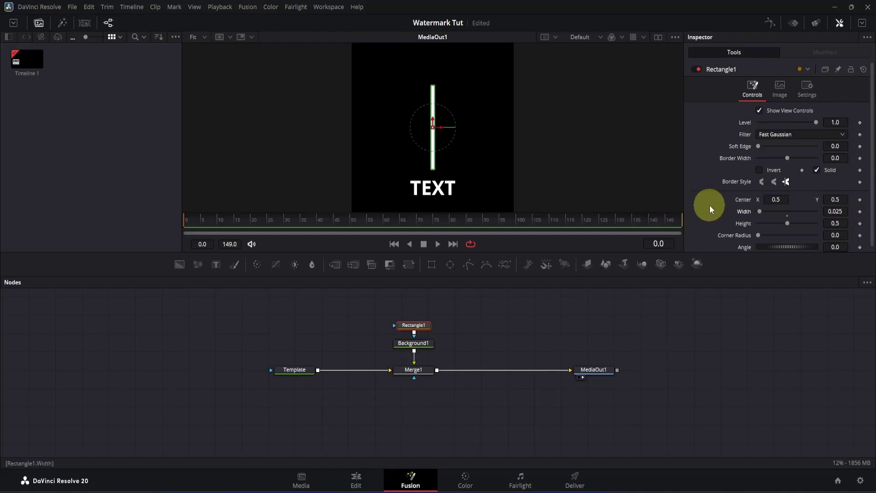
click(840, 224)
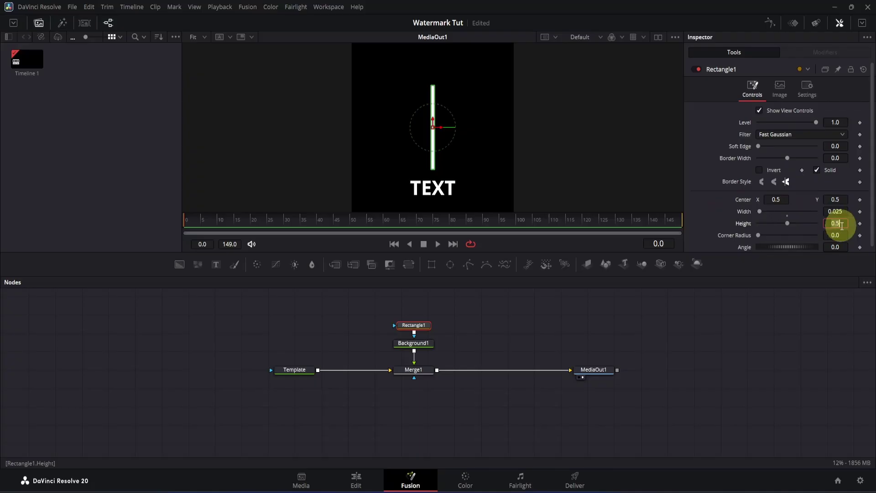
text(.16)
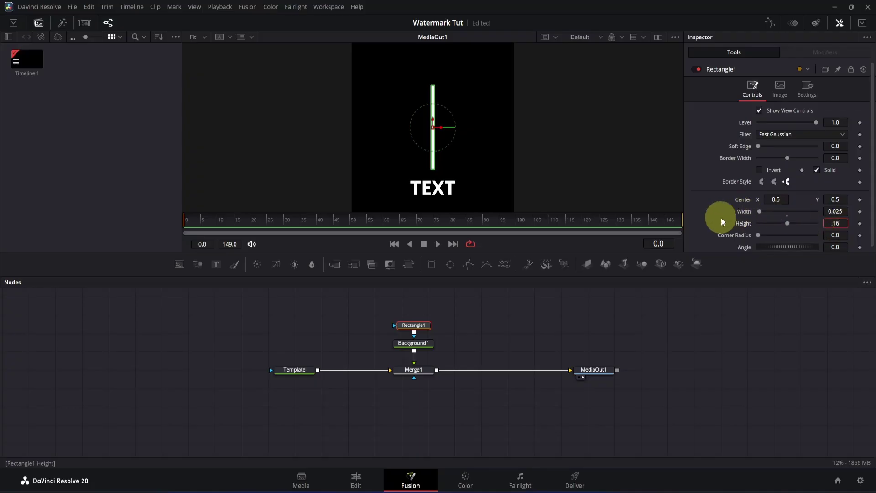
key(Return)
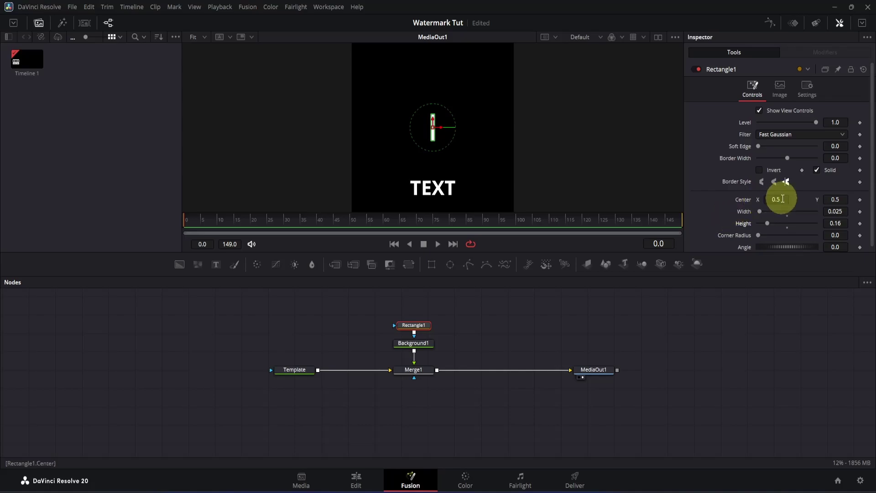
- Move the bar's Center to X 0.315, Y 0.142 beside 'TEXT' and save
drag(782, 200, 686, 199)
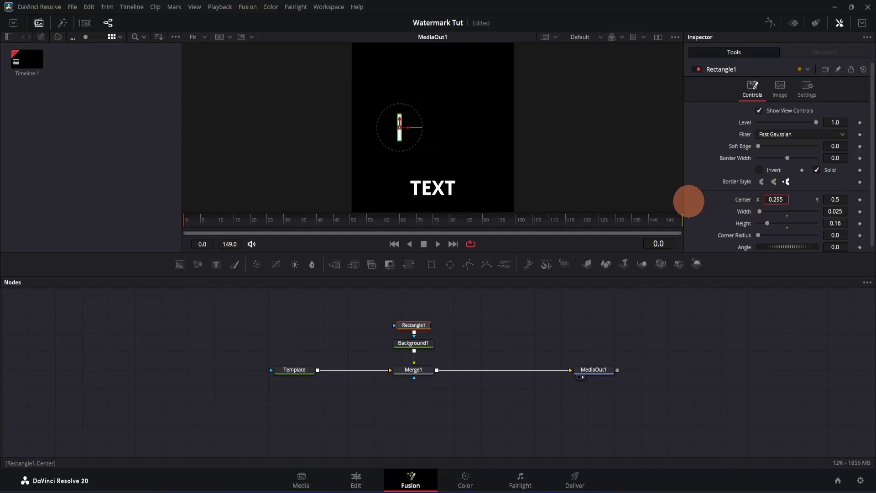
drag(839, 200, 676, 233)
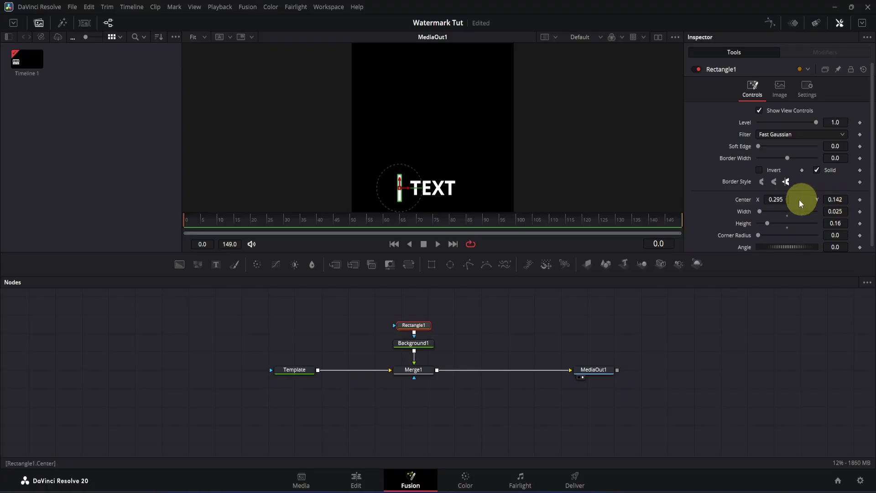
drag(781, 200, 780, 199)
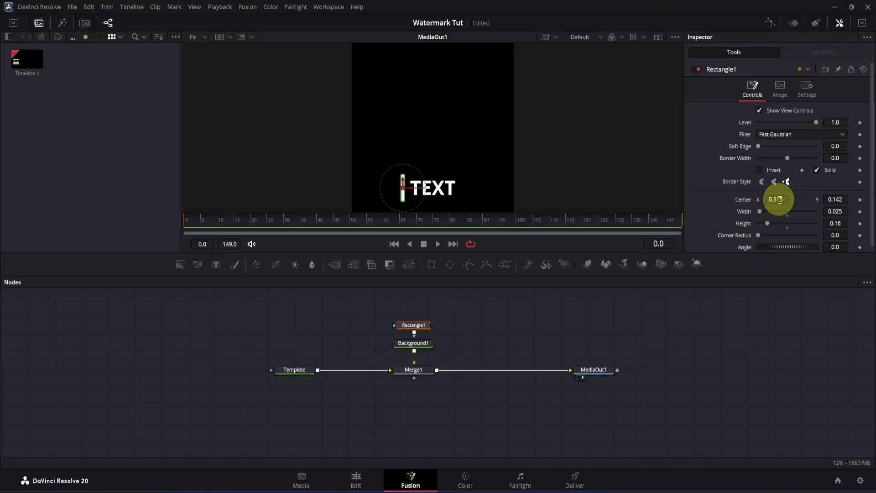
key(ctrl+s)
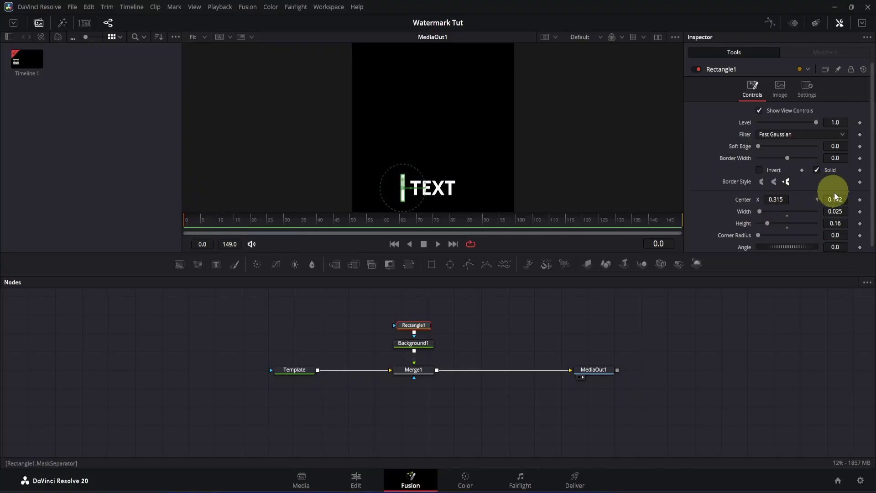
- Keyframe Rectangle1's Height at 0.16 on frame 25 and 0 on frame 0
click(860, 223)
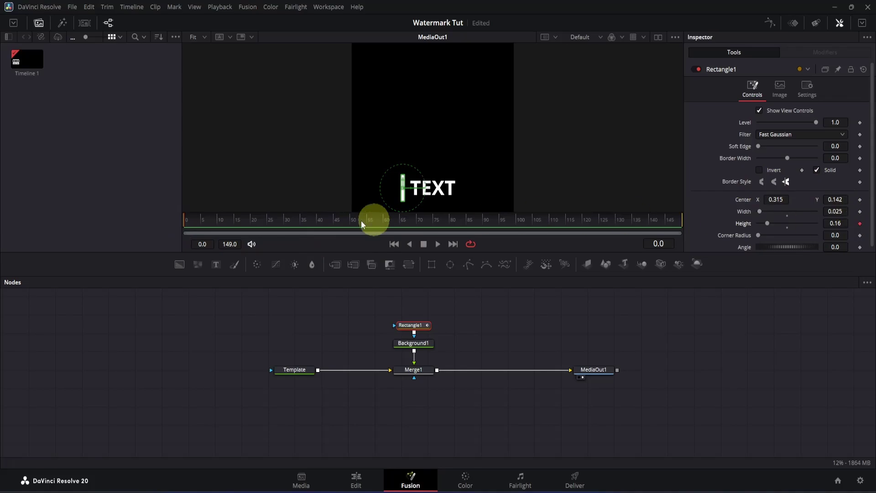
drag(265, 220, 270, 221)
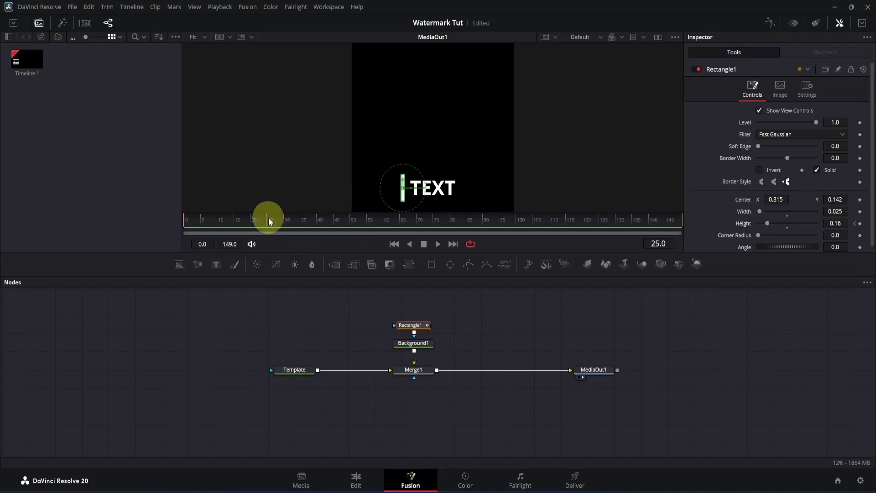
click(860, 223)
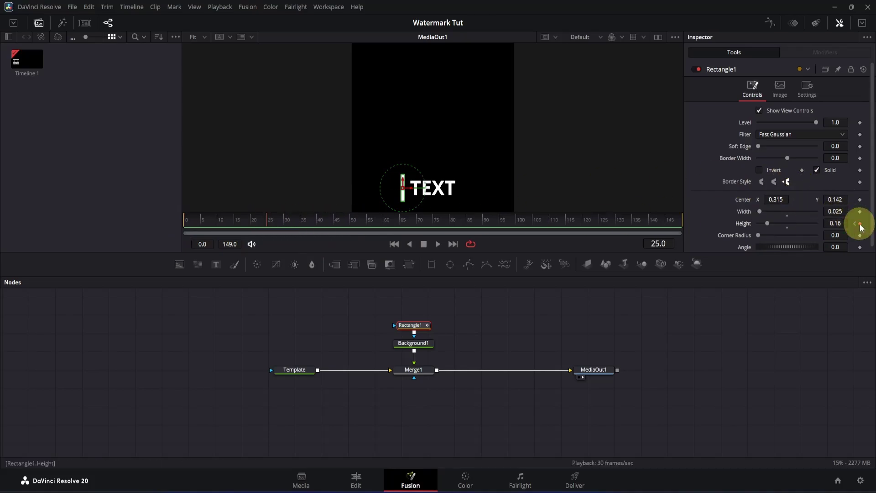
click(855, 224)
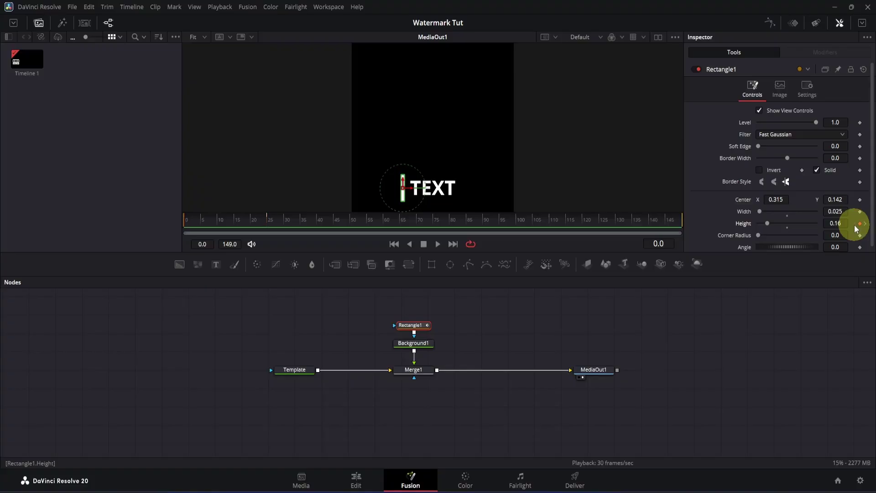
drag(770, 226, 739, 221)
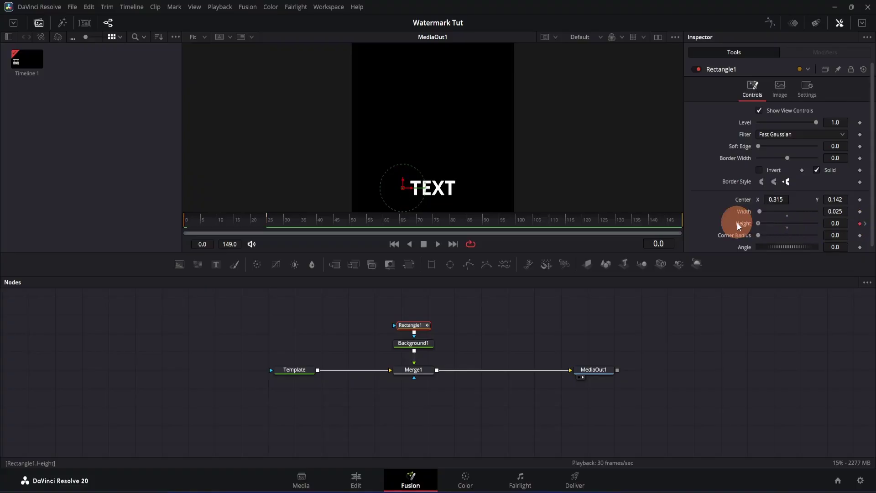
- Show the Height curve in the Spline editor and smooth its keyframes
click(767, 27)
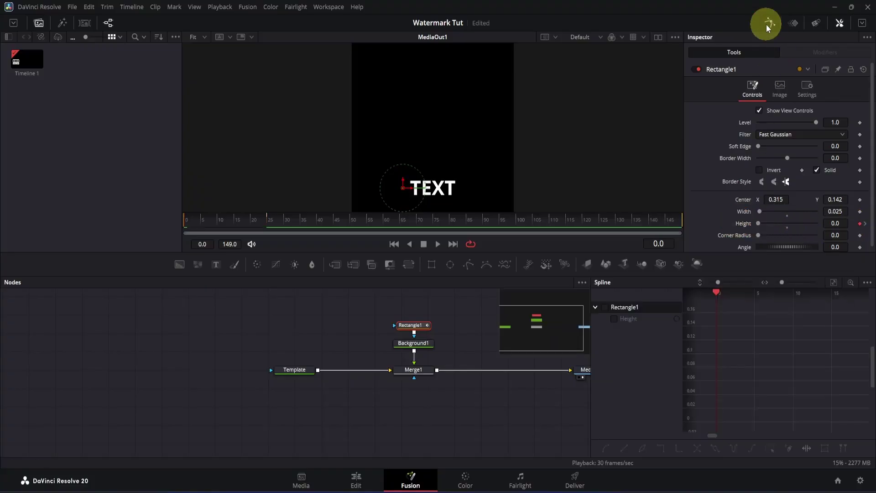
click(624, 319)
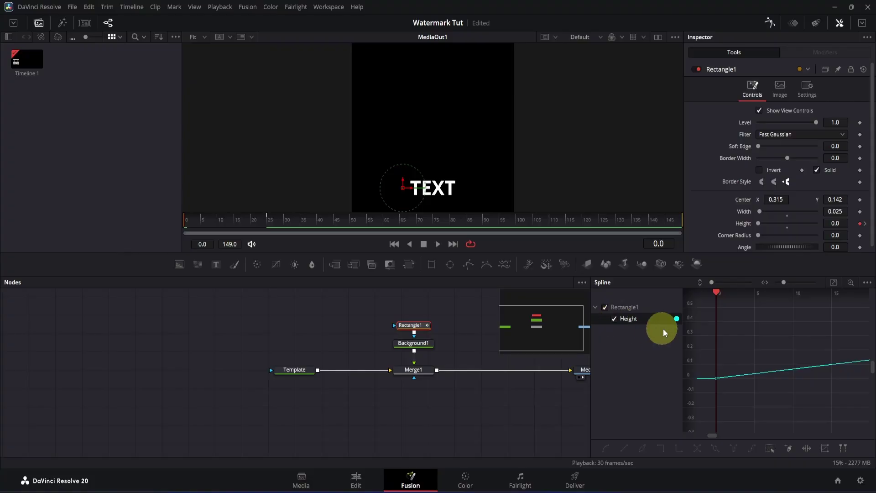
click(833, 282)
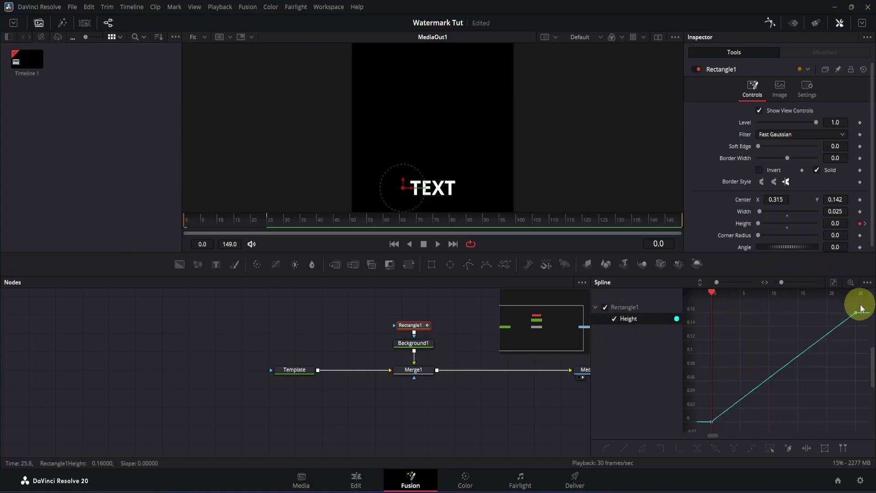
drag(861, 303, 711, 433)
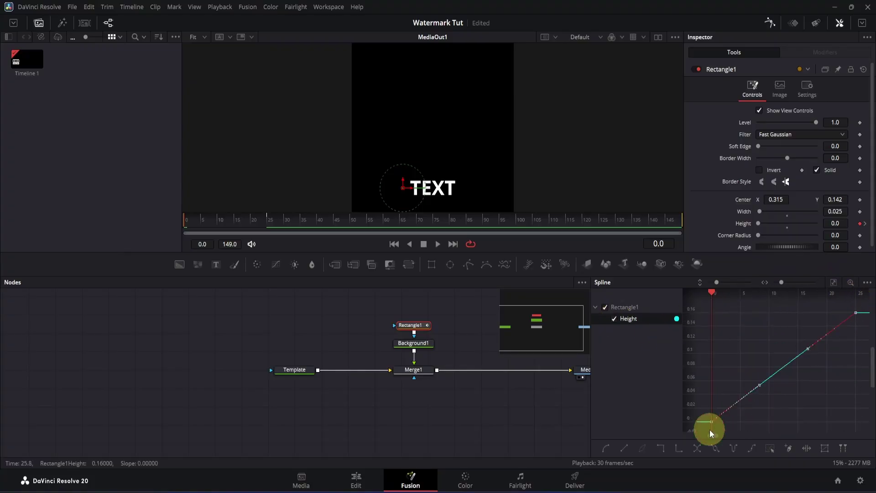
key(shift+s)
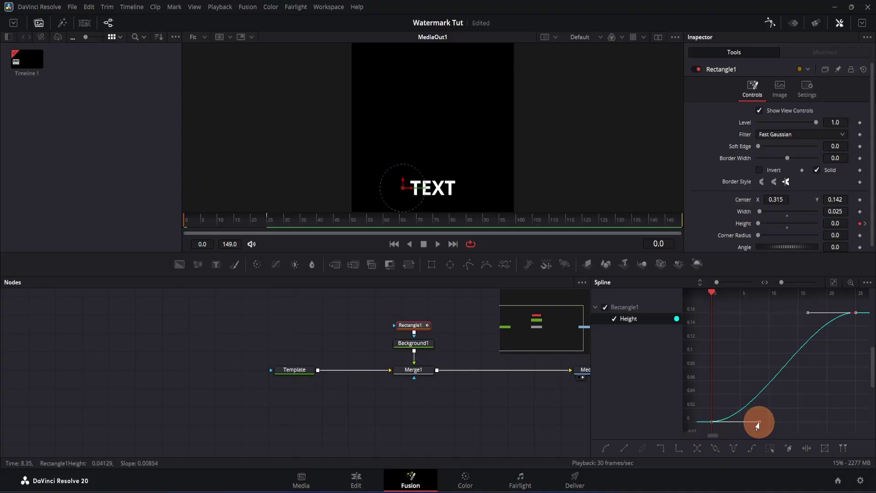
- Stretch the Bezier handles for longer easing and set the render end to frame 40
drag(757, 423, 824, 421)
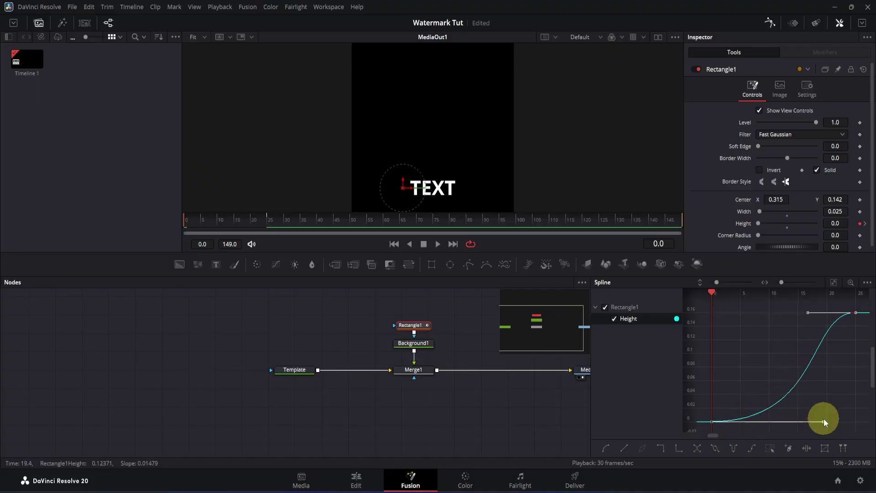
drag(808, 313, 751, 316)
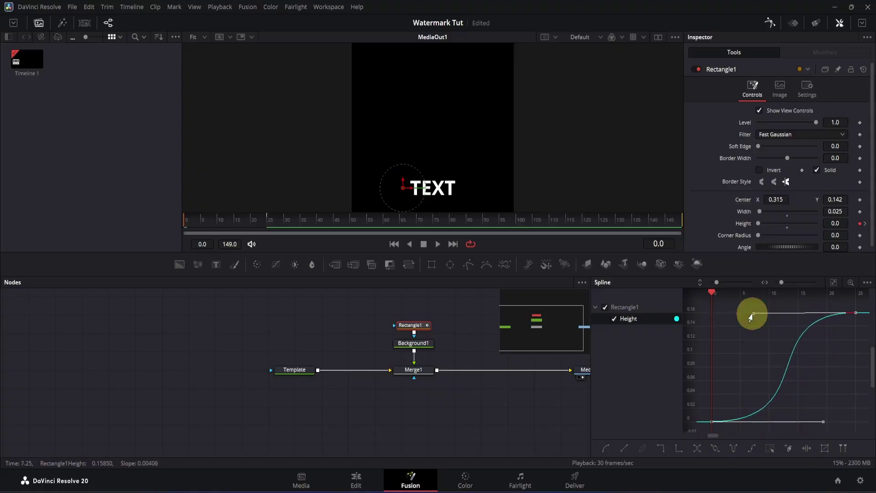
drag(751, 316, 751, 314)
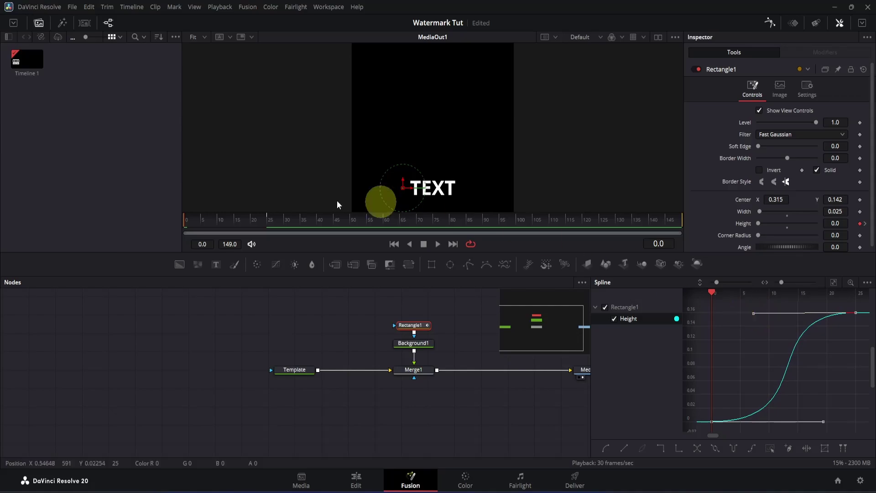
drag(239, 246, 180, 237)
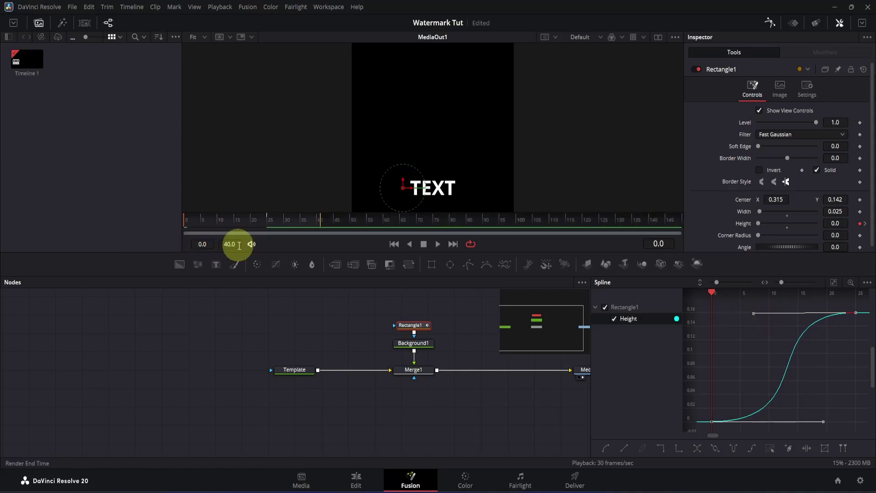
- Play back the animation, then lengthen the Height curve's ease-in and ease-out handles further
key(space)
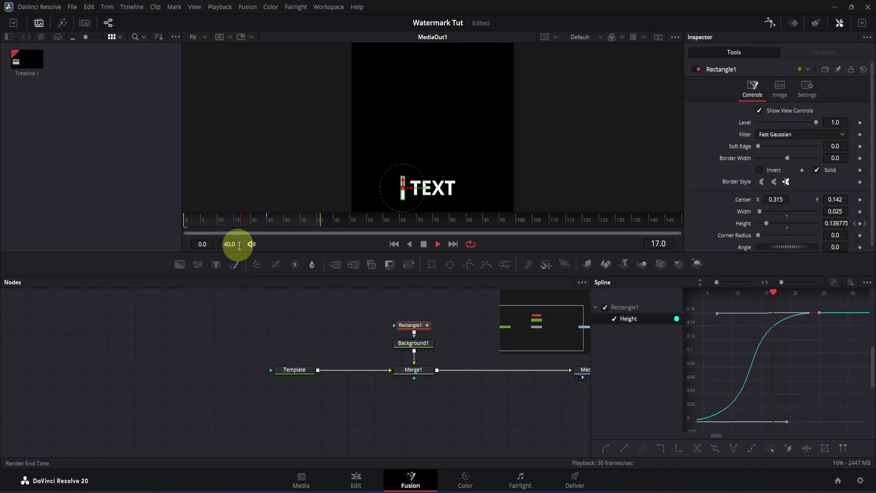
key(space)
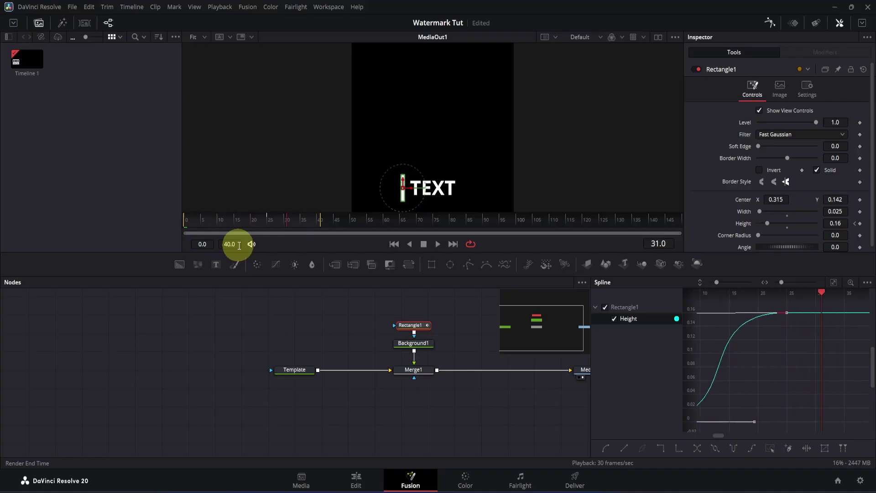
click(835, 282)
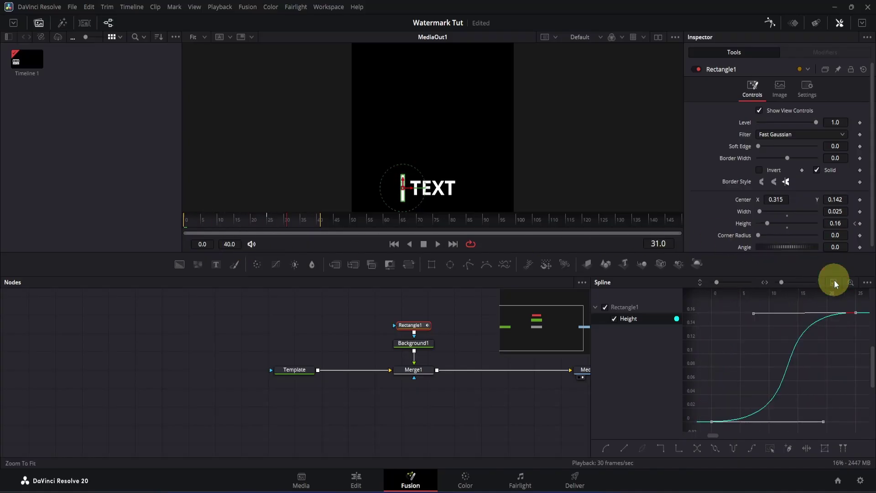
click(754, 314)
drag(754, 314, 738, 313)
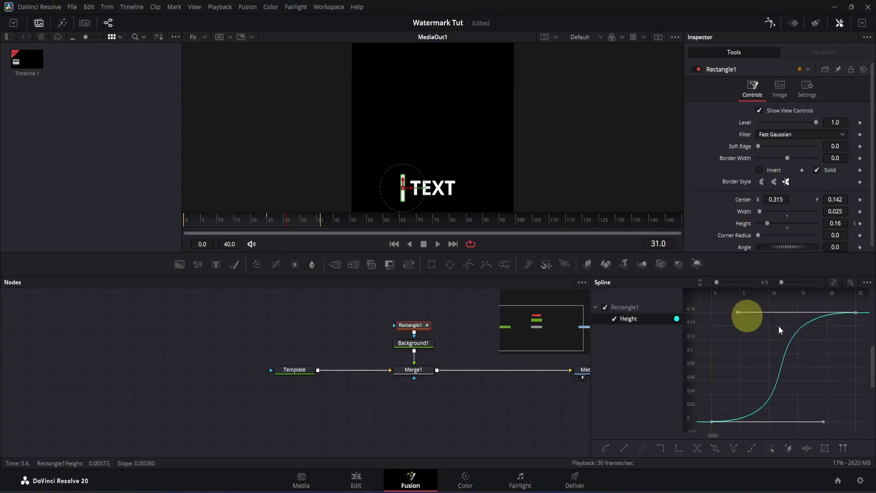
drag(823, 422, 836, 427)
- Preview the bar growing, check it at frame 25, then return to frame 20
click(536, 406)
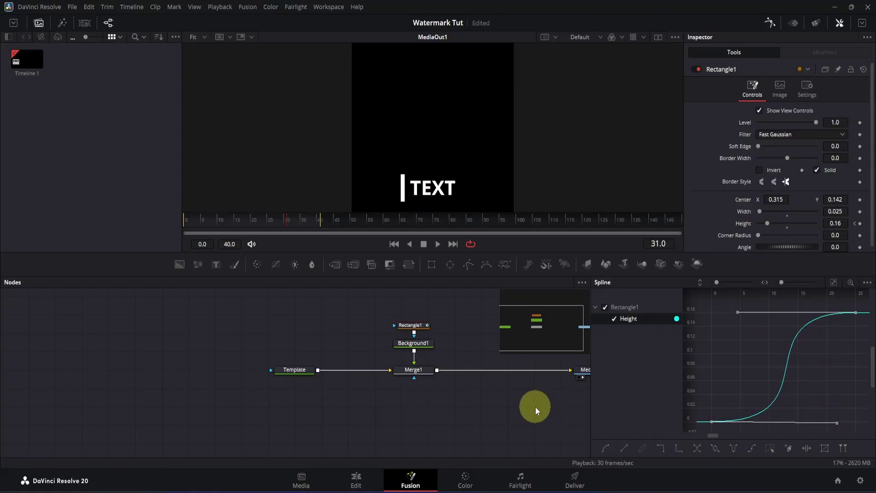
key(space)
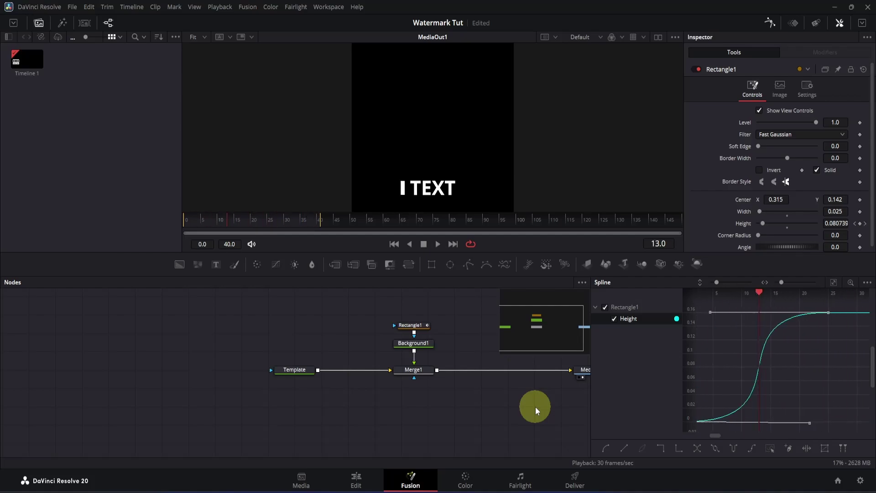
drag(260, 219, 268, 223)
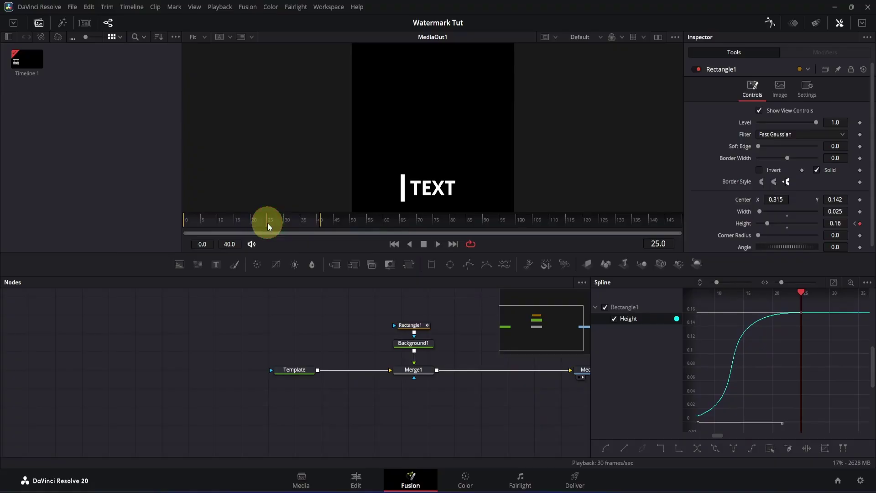
drag(268, 223, 252, 224)
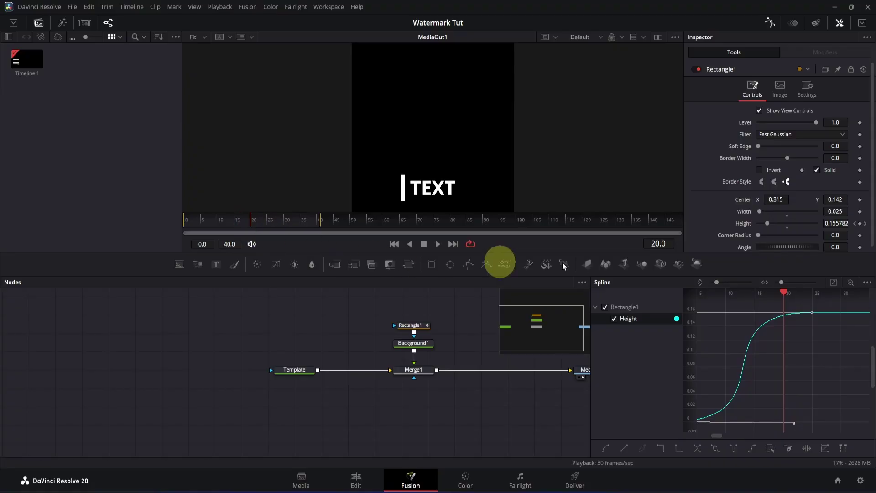
- Keyframe Center at frame 20, set Center X to 0.68 at frame 50, and hide the Height curve
click(861, 201)
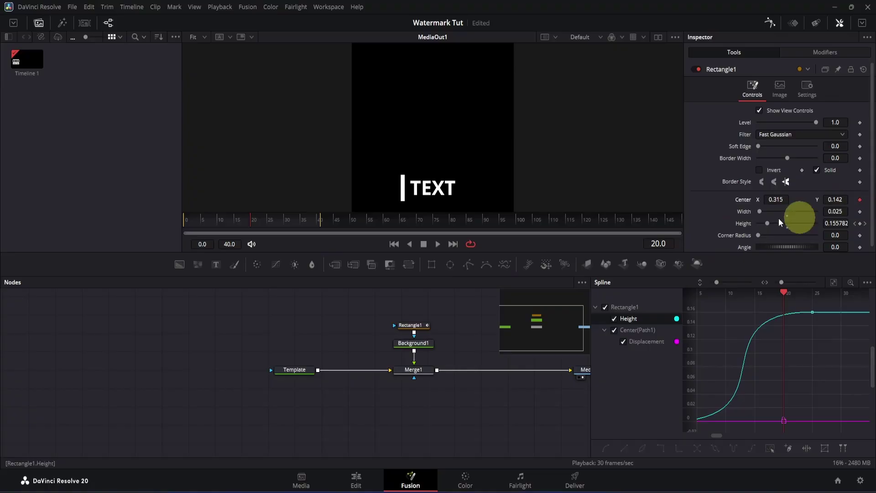
drag(322, 222, 464, 226)
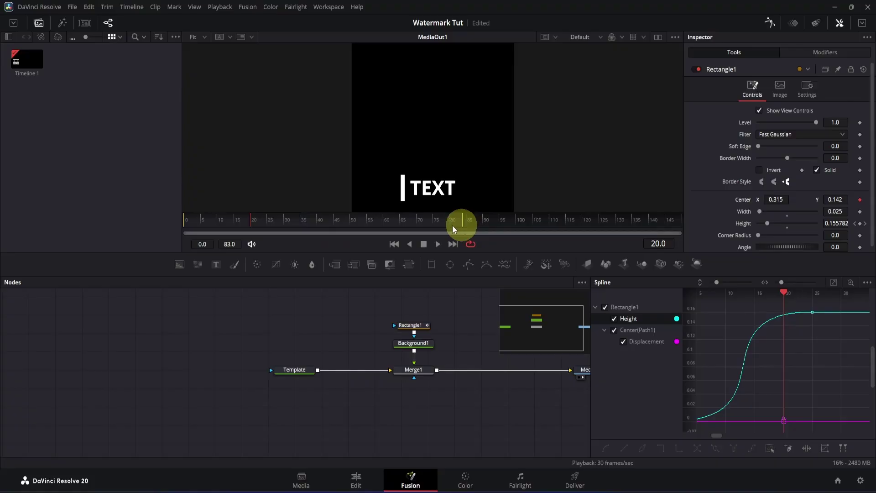
drag(346, 223, 352, 222)
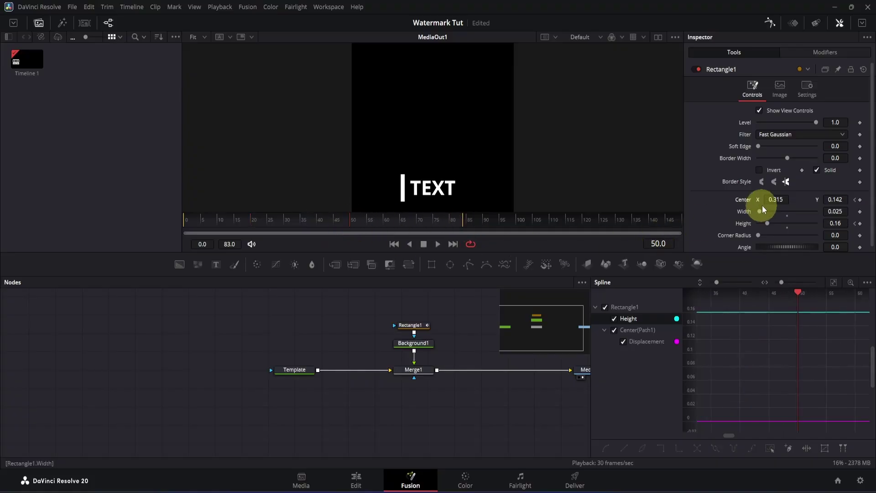
drag(767, 201, 505, 216)
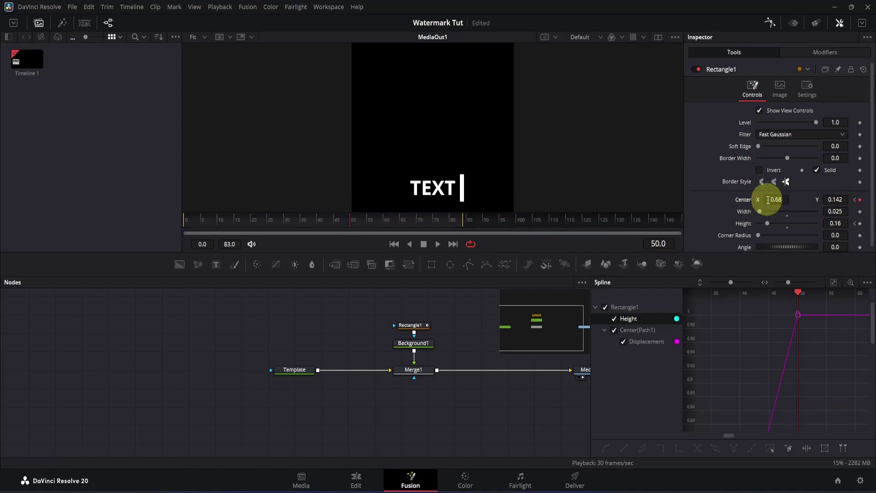
click(616, 318)
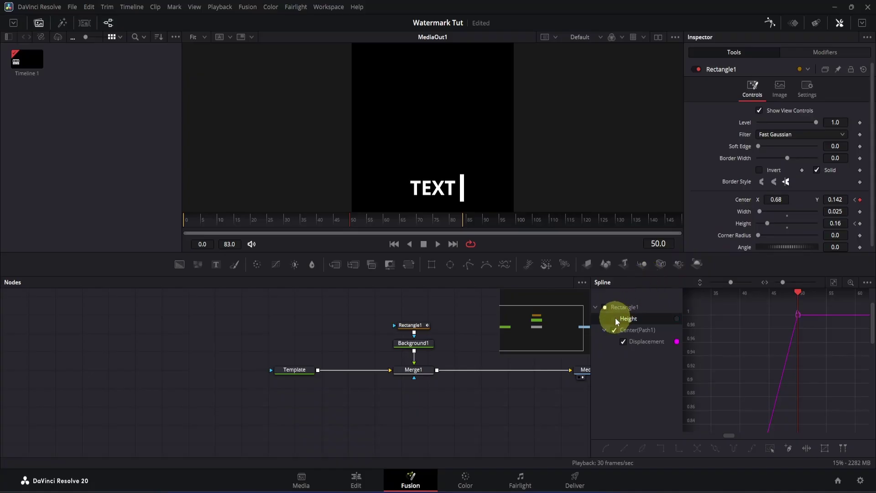
- Smooth the Displacement keys into an eased S-curve and adjust both Bezier handles
click(832, 282)
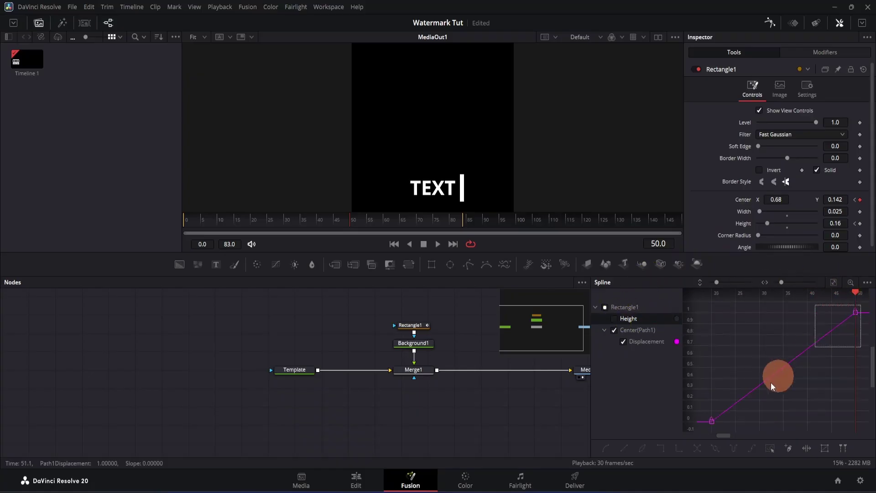
key(s)
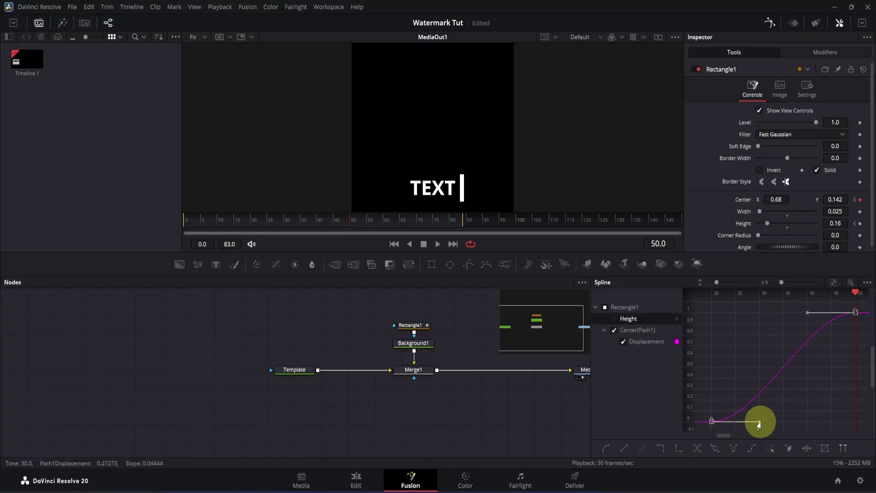
drag(760, 425, 780, 426)
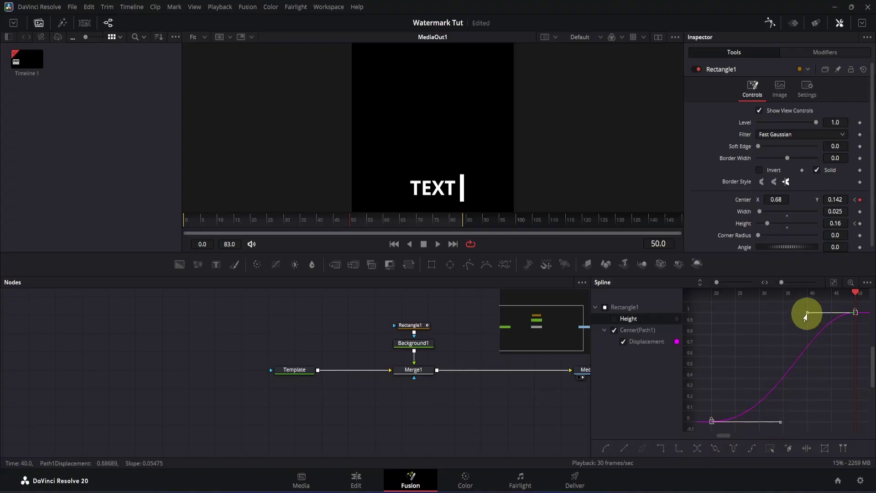
drag(808, 313, 785, 316)
- Play the bar's slide from frame 0 to check the easing
click(394, 245)
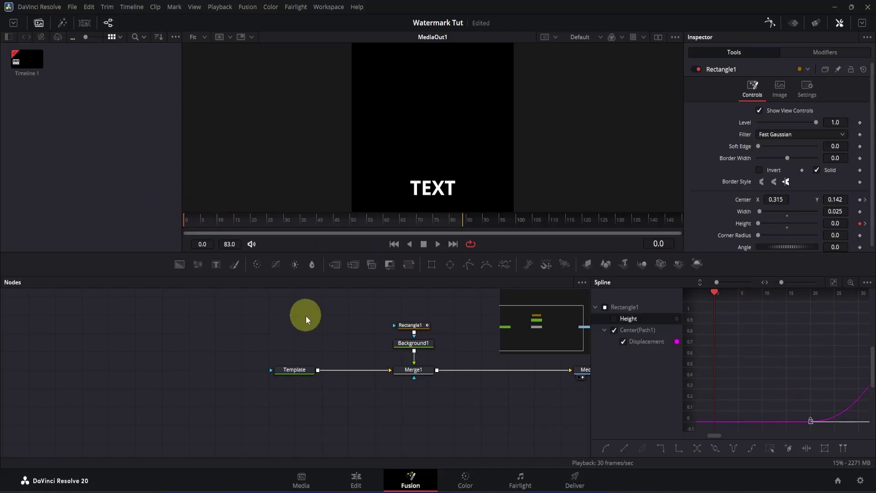
key(space)
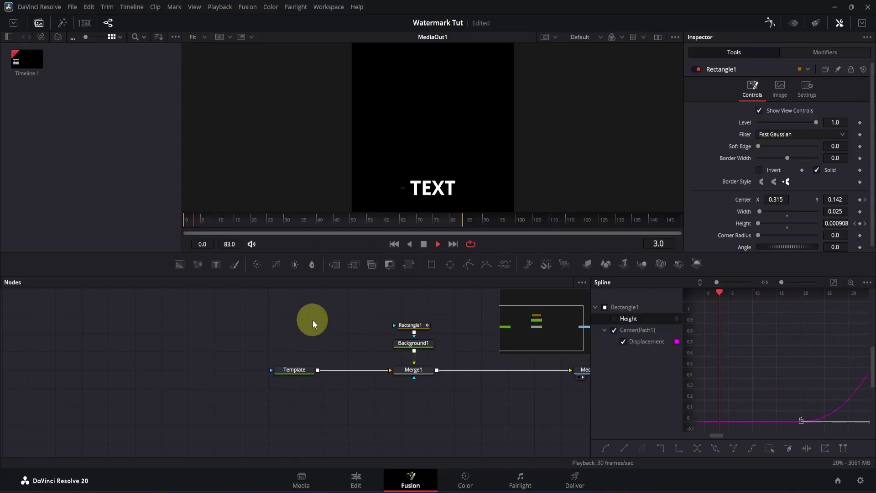
key(space)
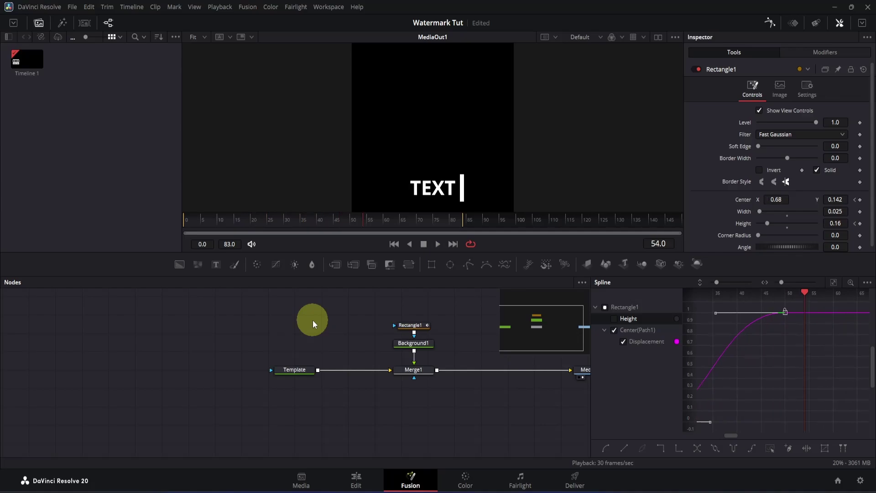
- Keyframe Rectangle1's Height at 0.16 on frame 45, then drop it to 0.0 at frame 70
click(410, 326)
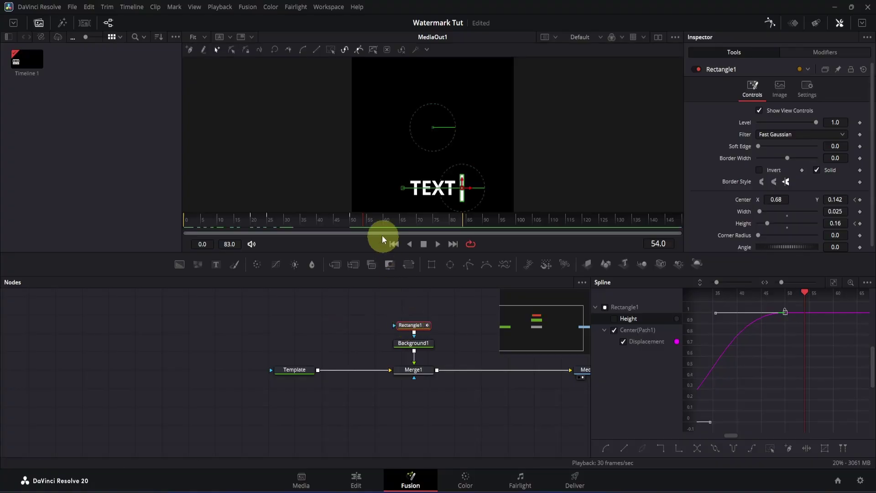
drag(364, 224, 353, 220)
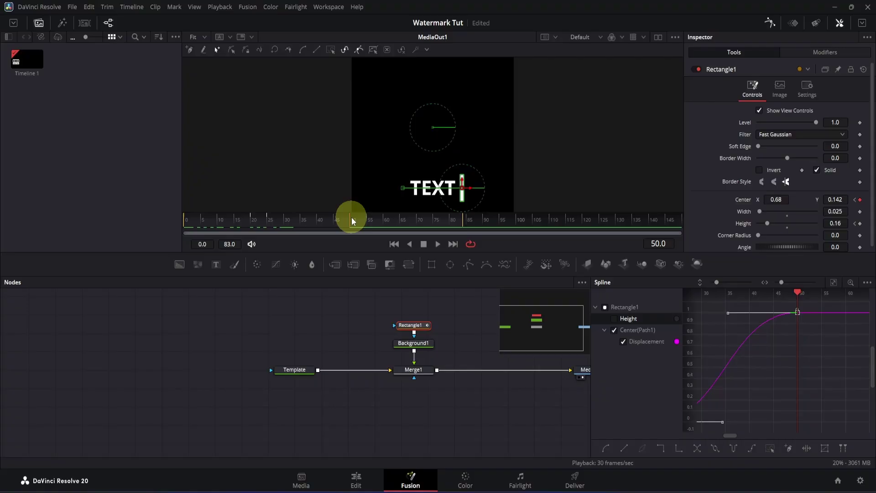
drag(351, 217, 335, 218)
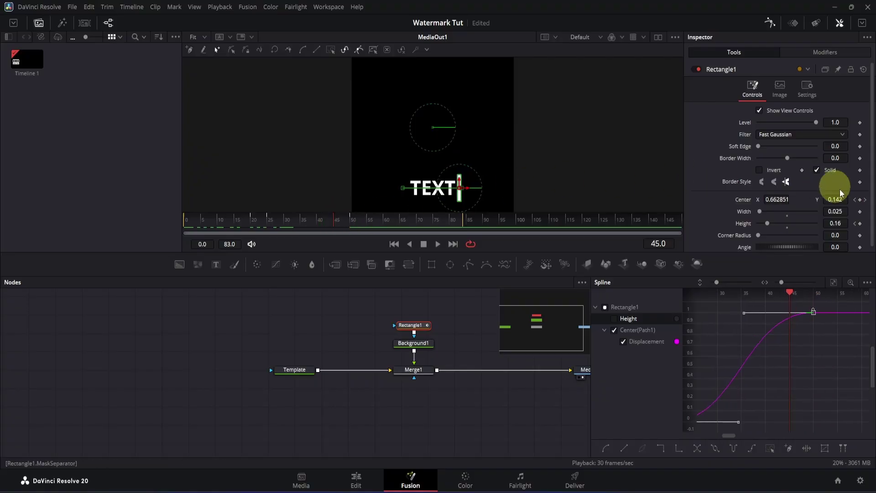
click(860, 224)
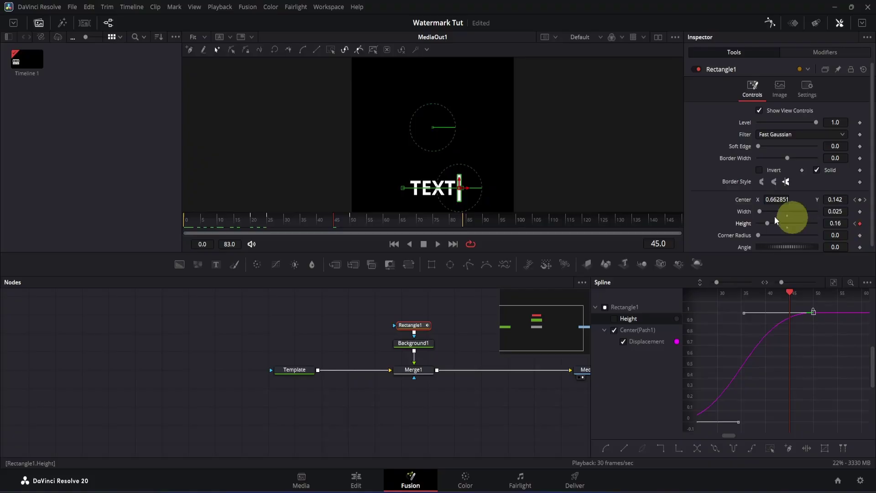
click(419, 218)
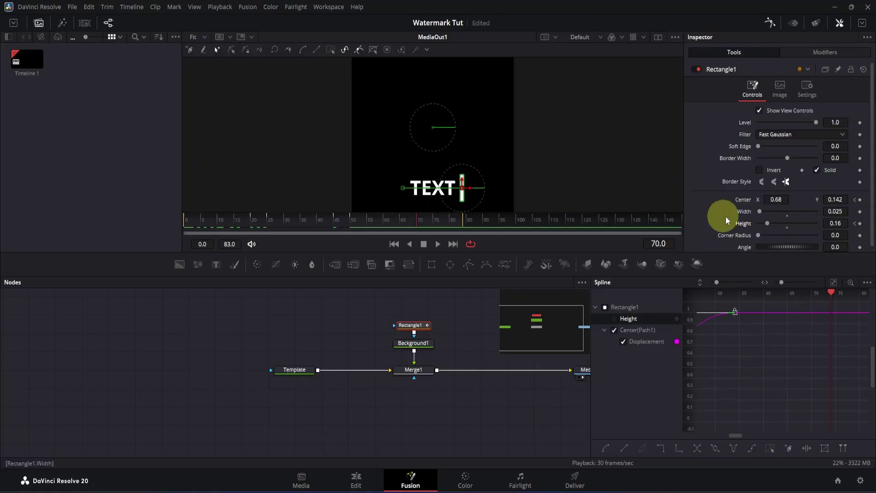
drag(767, 225, 738, 227)
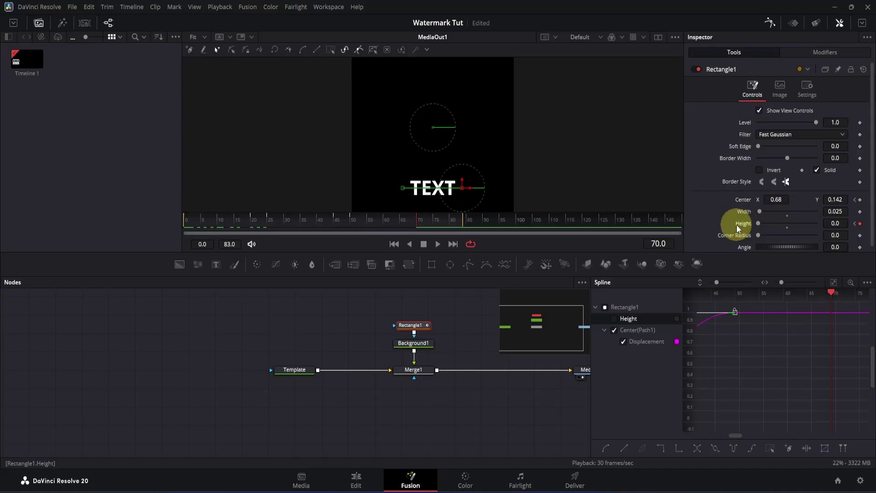
- Isolate the Height curve, smooth its right-hand keyframes and shape a steeper, delayed shrink
click(612, 330)
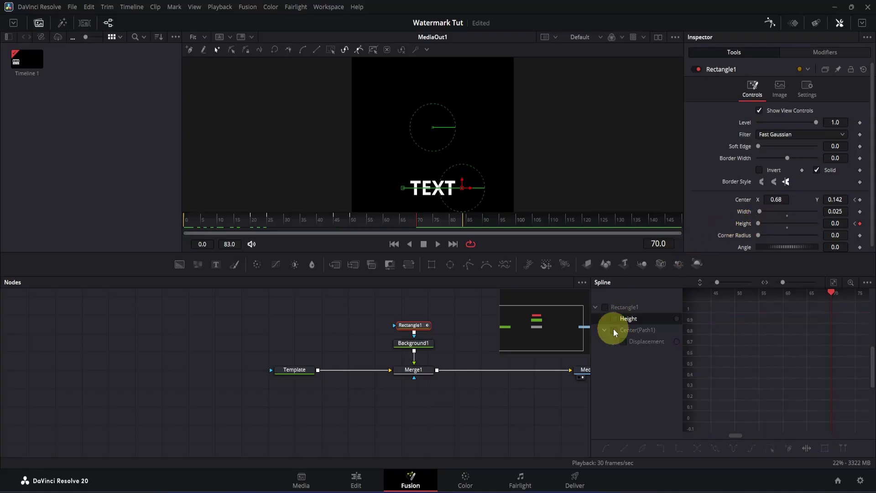
click(615, 320)
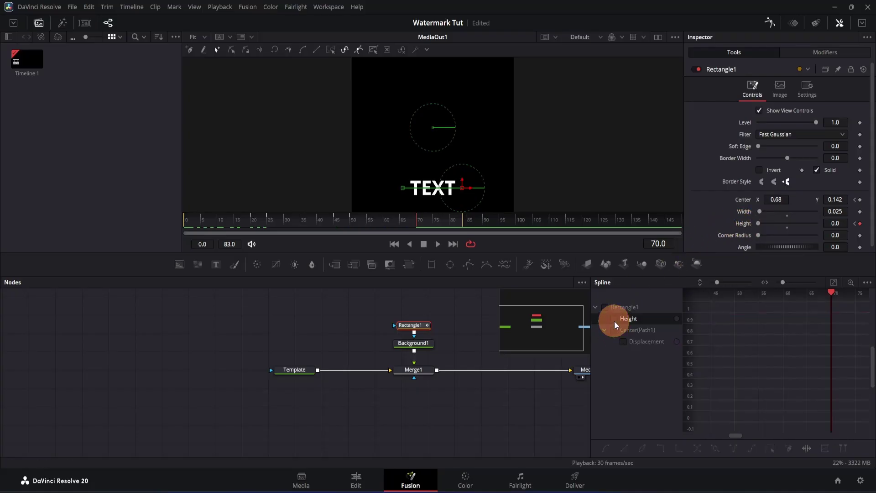
click(834, 282)
drag(796, 306, 869, 433)
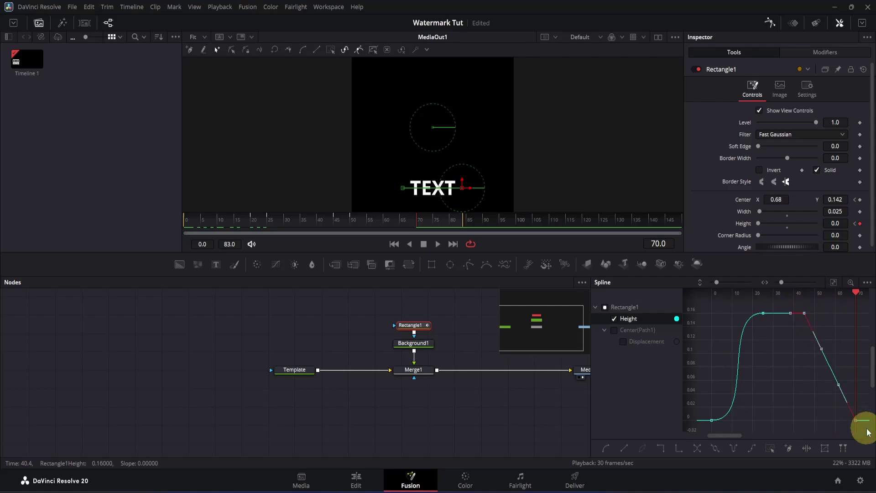
key(s)
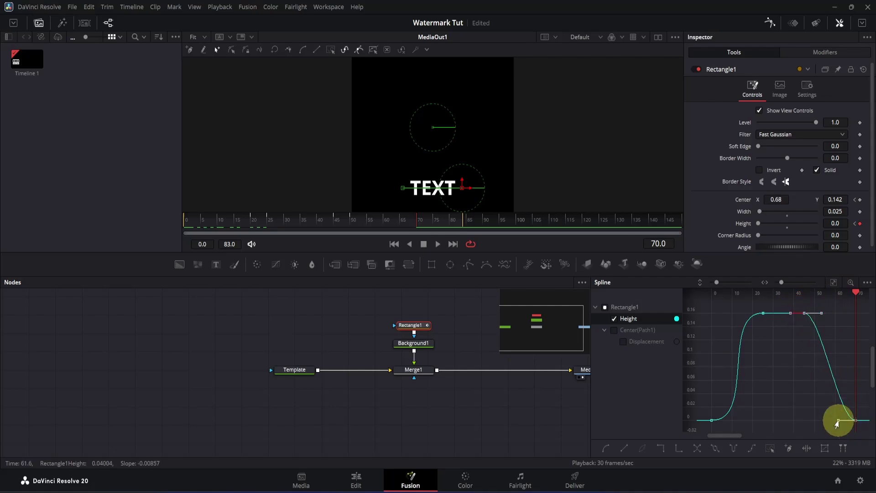
drag(837, 424, 802, 421)
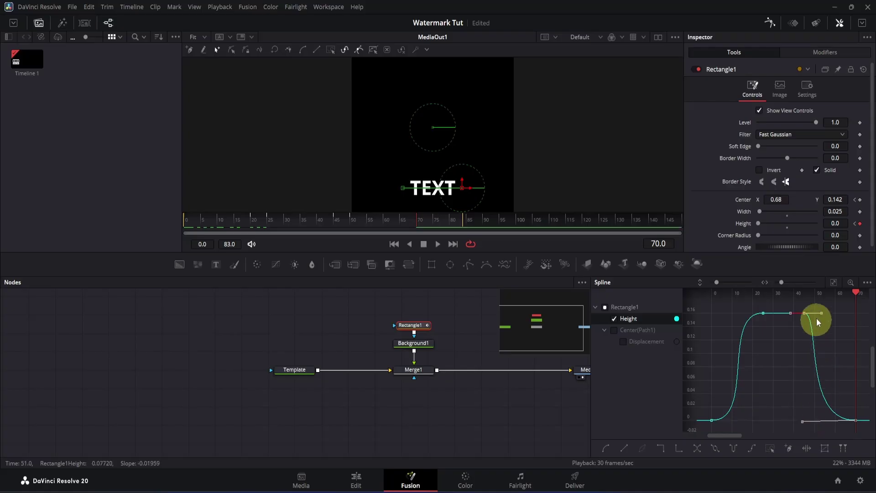
drag(822, 313, 854, 315)
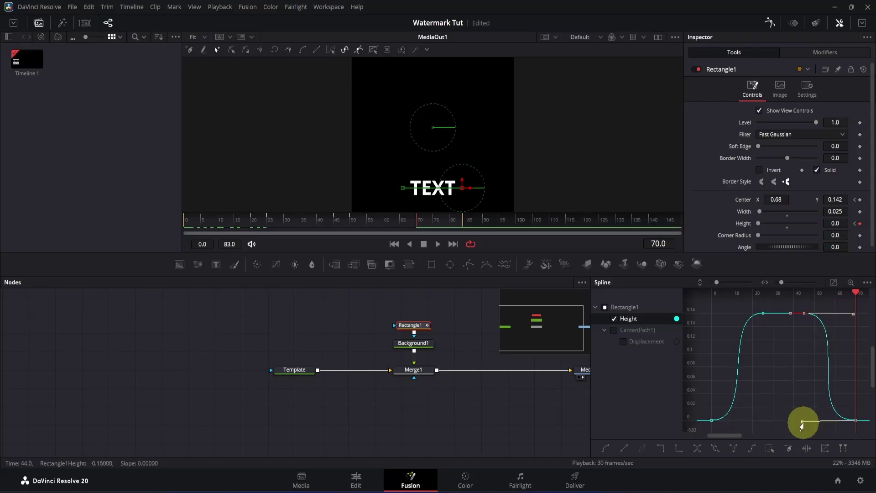
drag(802, 422, 794, 424)
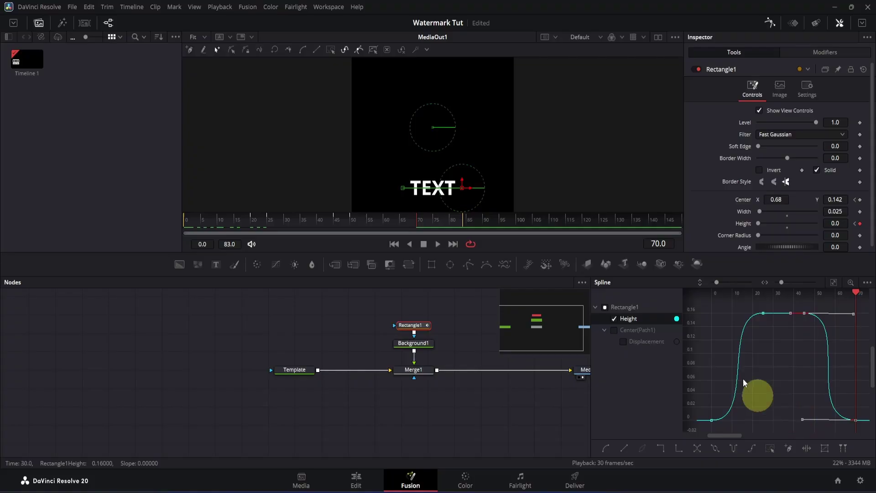
- Preview the bar's grow-and-shrink animation from the start
drag(362, 221, 165, 219)
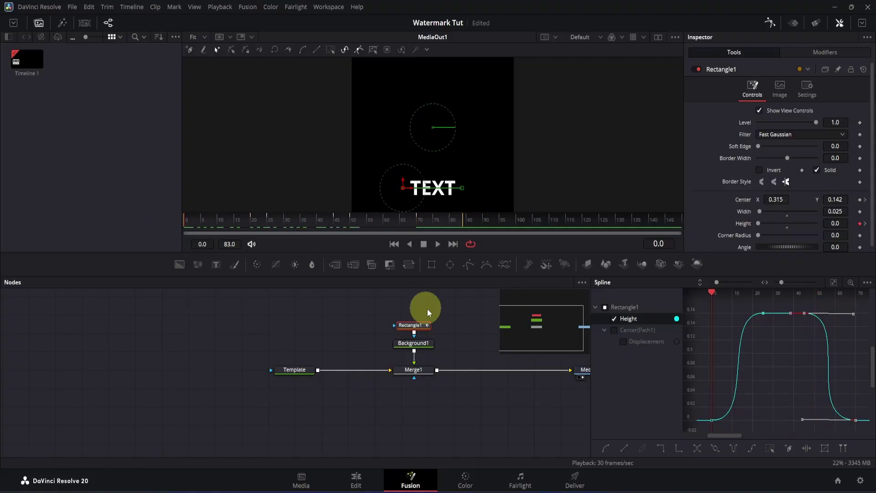
click(458, 316)
key(space)
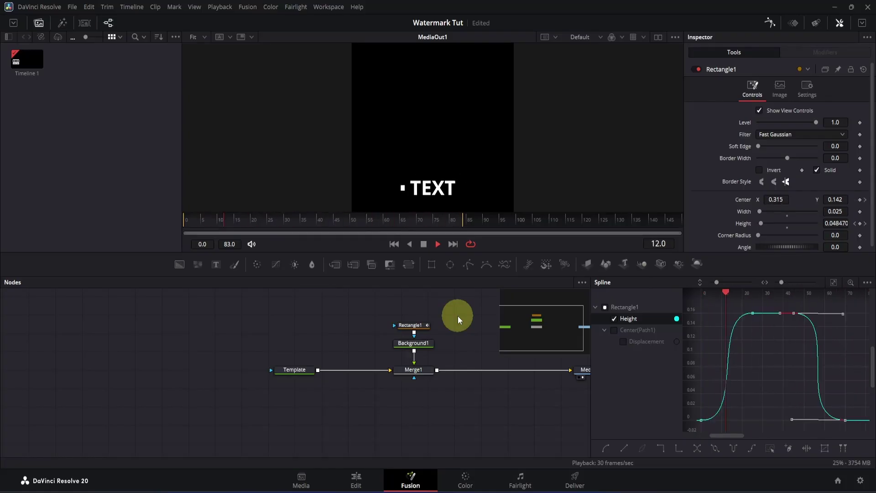
key(space)
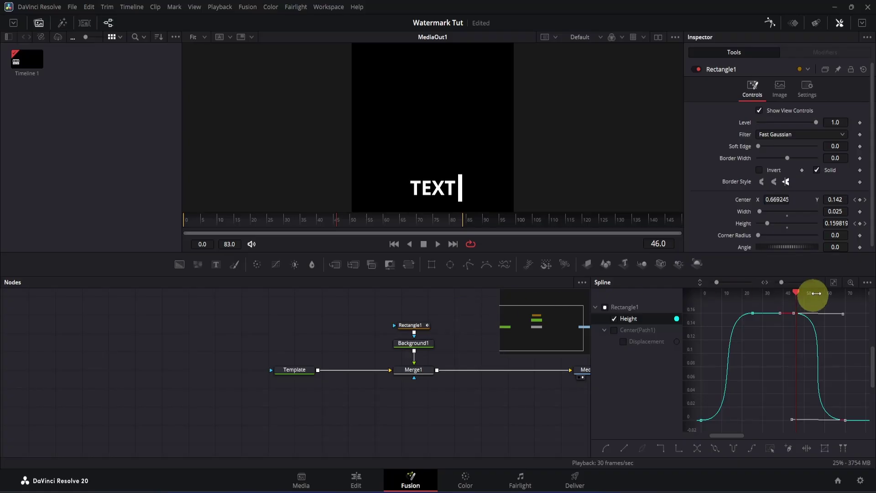
- Refine the Height curve's lower and final keyframe handles for a smoother ease
click(834, 283)
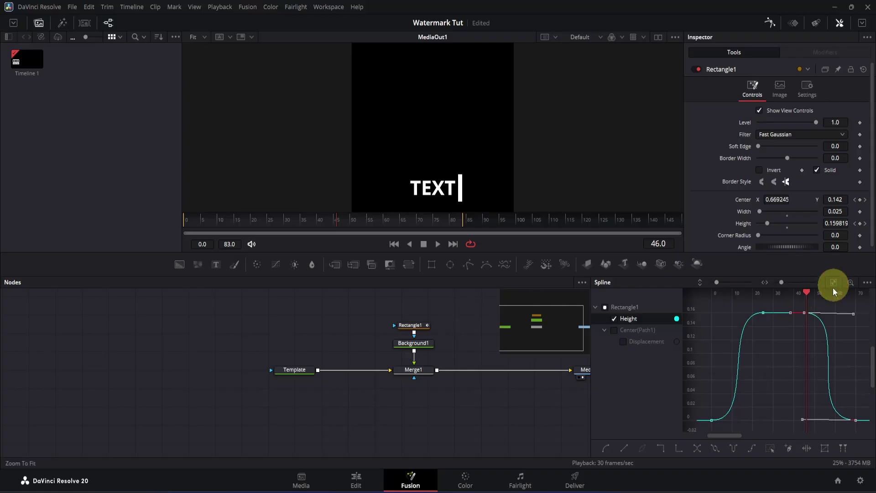
drag(802, 419, 812, 423)
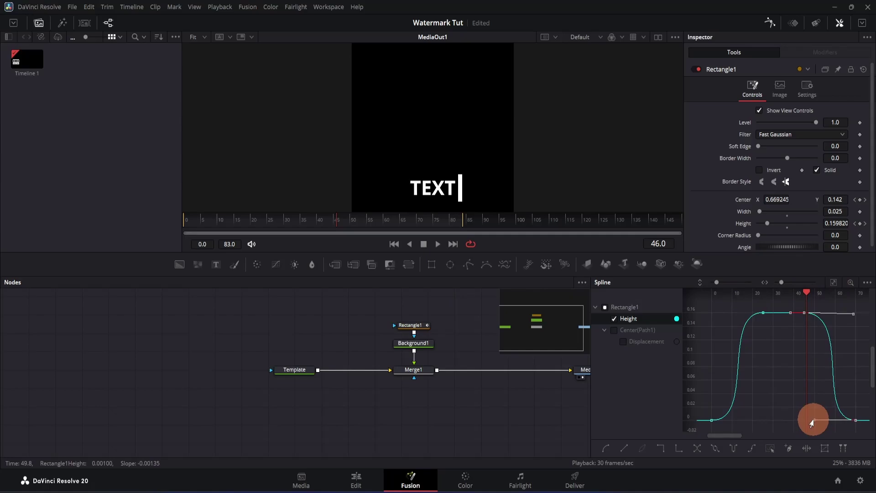
drag(854, 315, 844, 318)
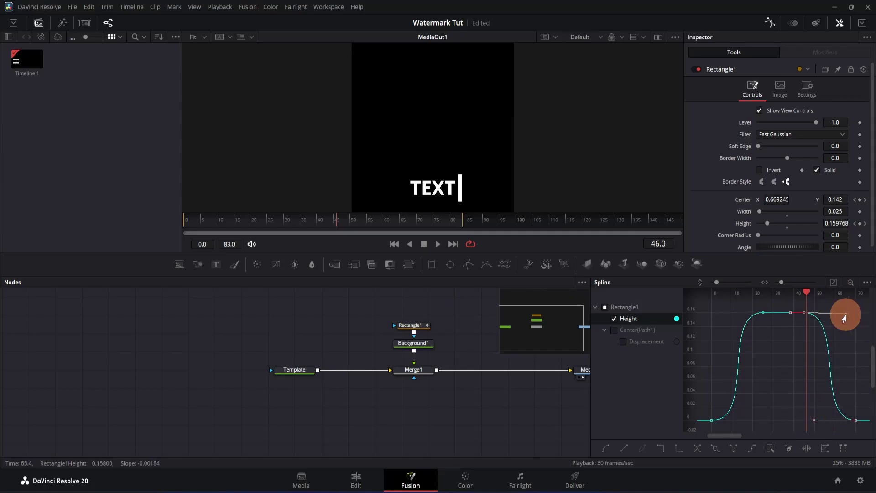
drag(844, 318, 846, 316)
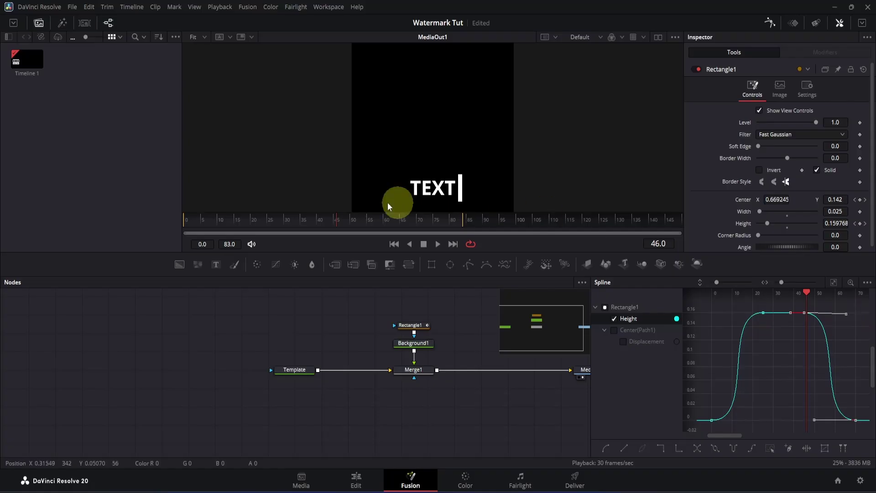
- Preview the bar animation from frame 0, then select the Template text node
click(185, 219)
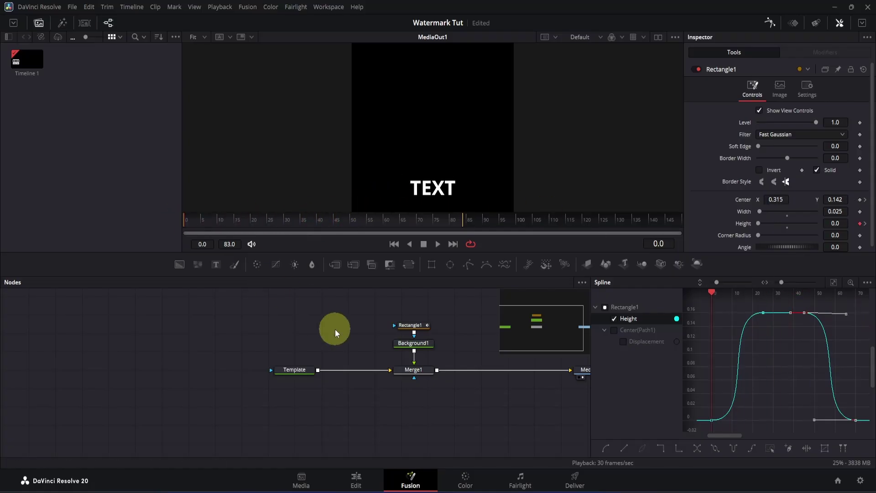
key(space)
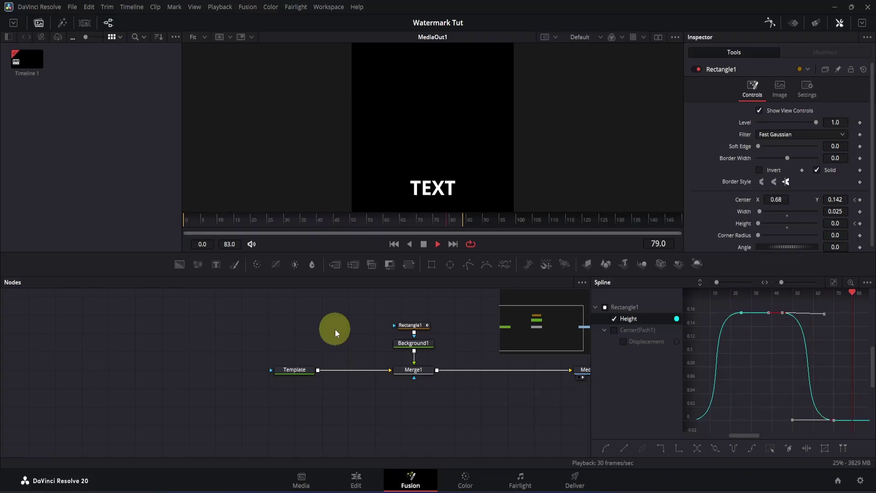
key(space)
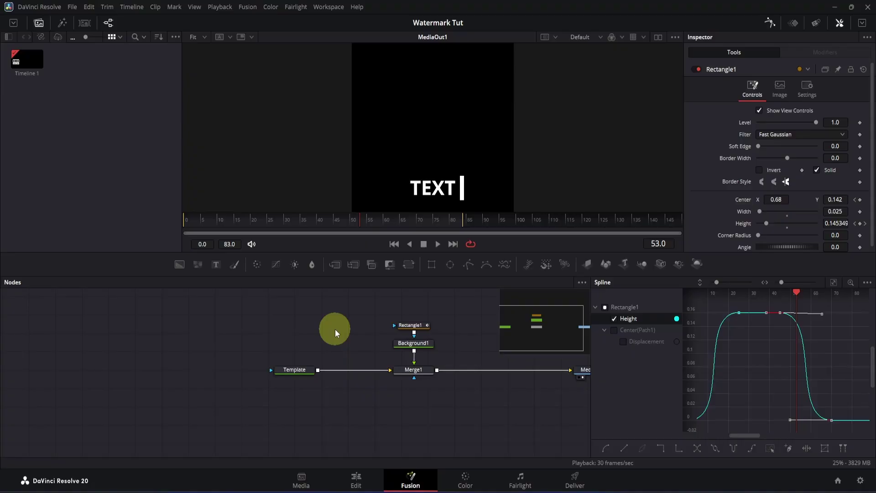
click(294, 369)
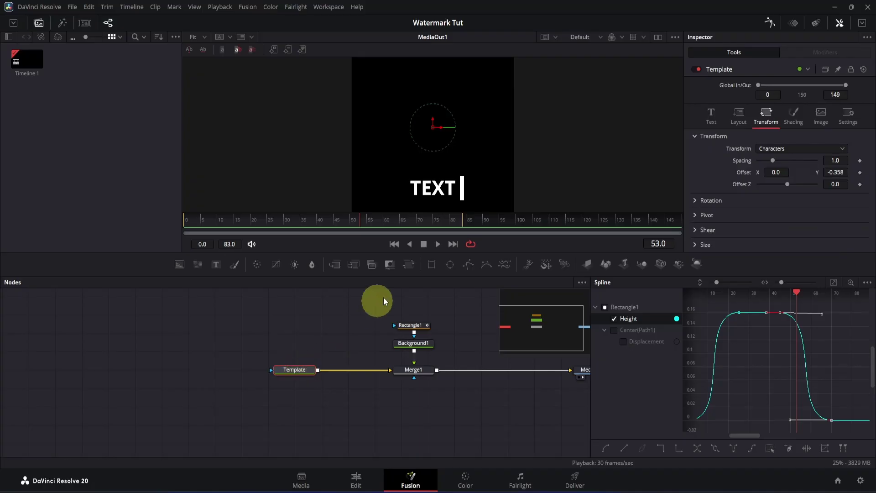
- Add a Rectangle2 mask to Template and move it to X 0.066, Y 0.232 at frame 20
click(429, 261)
drag(287, 221, 252, 219)
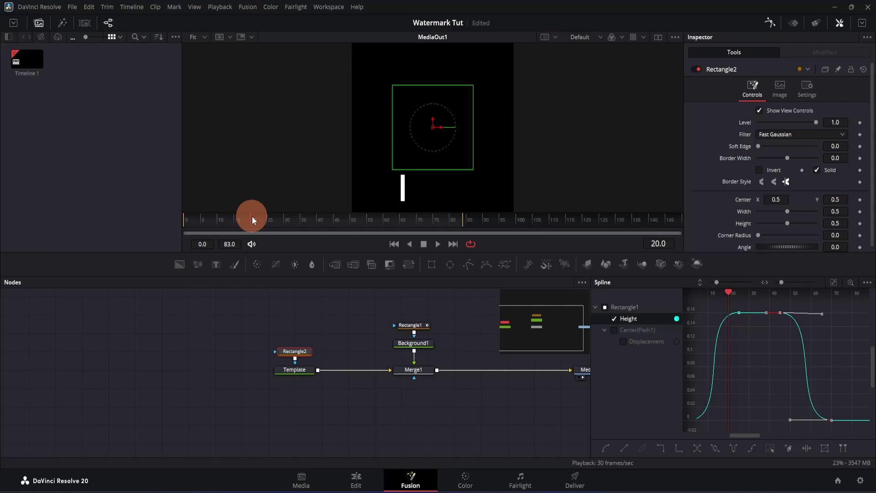
drag(252, 219, 251, 223)
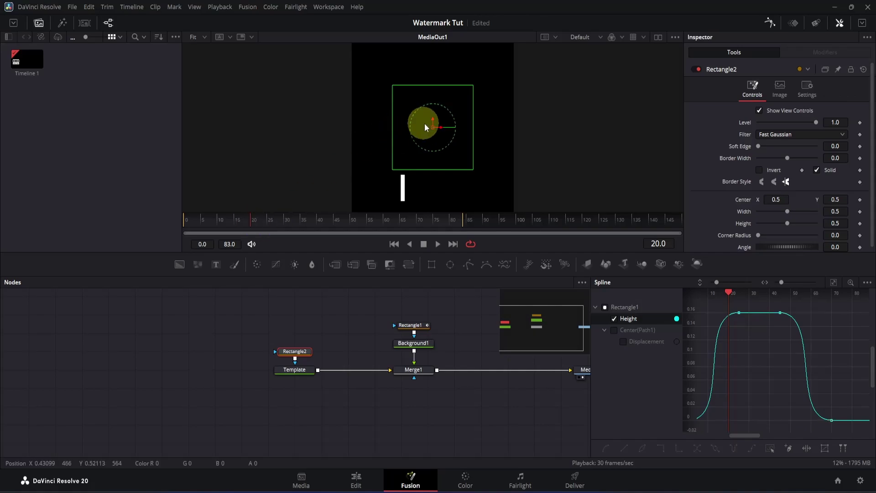
drag(434, 130, 364, 174)
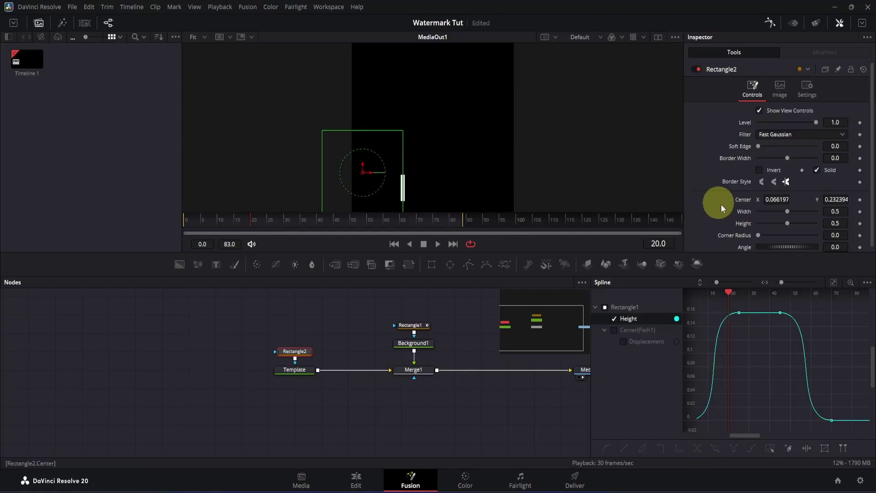
- Keyframe Rectangle2's Center at frame 20, then slide it right to X 0.432 at frame 50
click(861, 201)
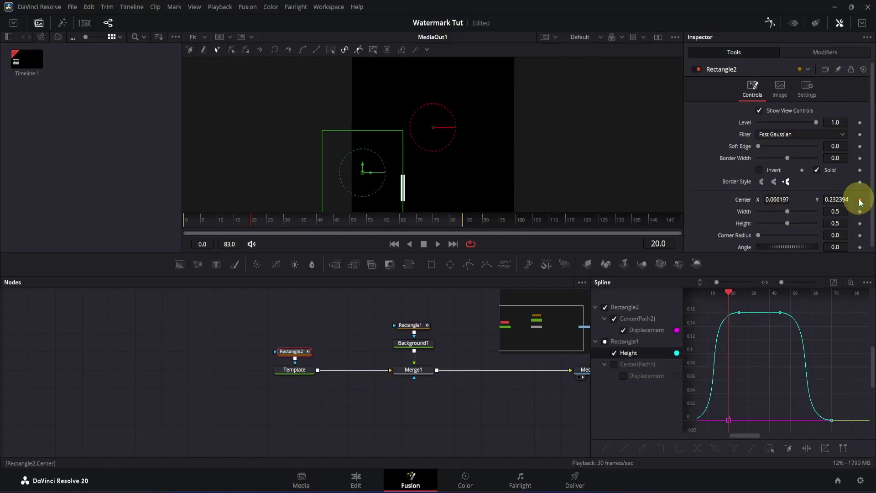
click(350, 220)
drag(350, 220, 352, 220)
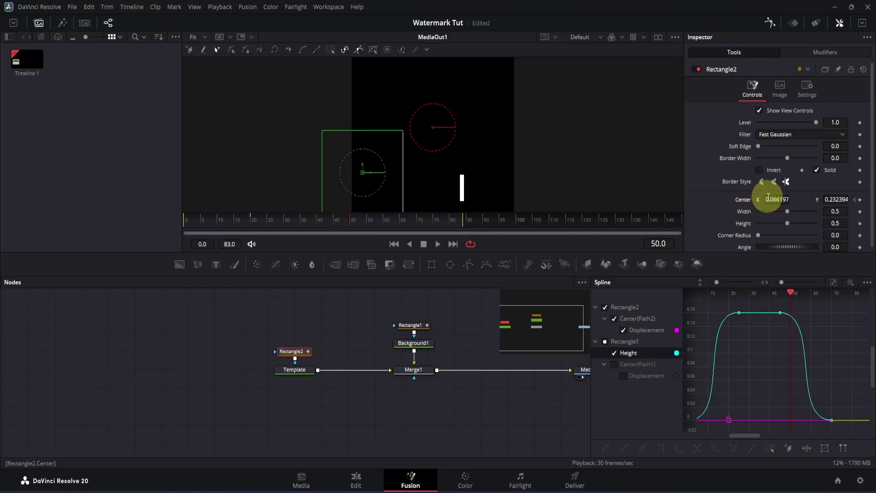
drag(768, 197, 504, 198)
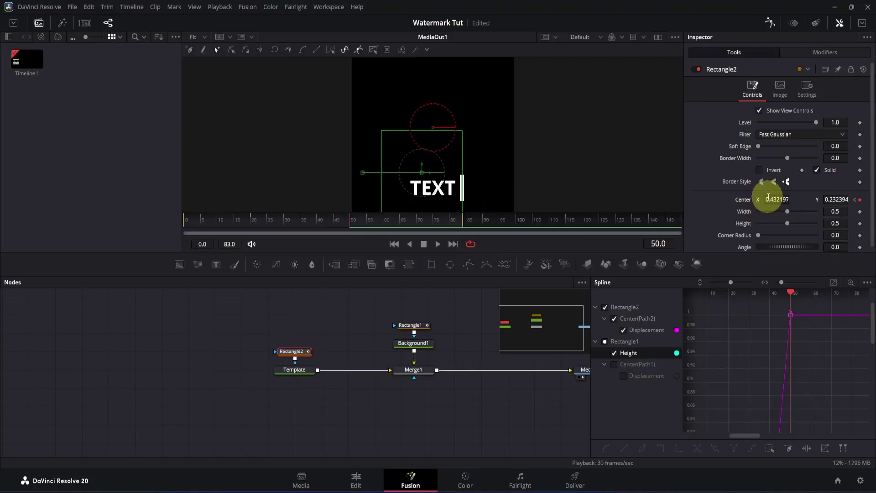
- Smooth Rectangle2's Displacement curve into an eased S-shape with a longer ease-in
click(605, 342)
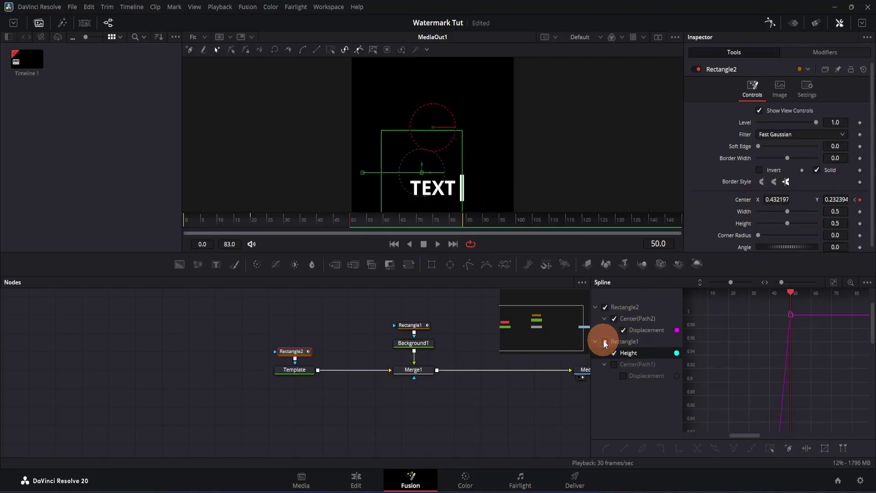
click(833, 282)
click(698, 449)
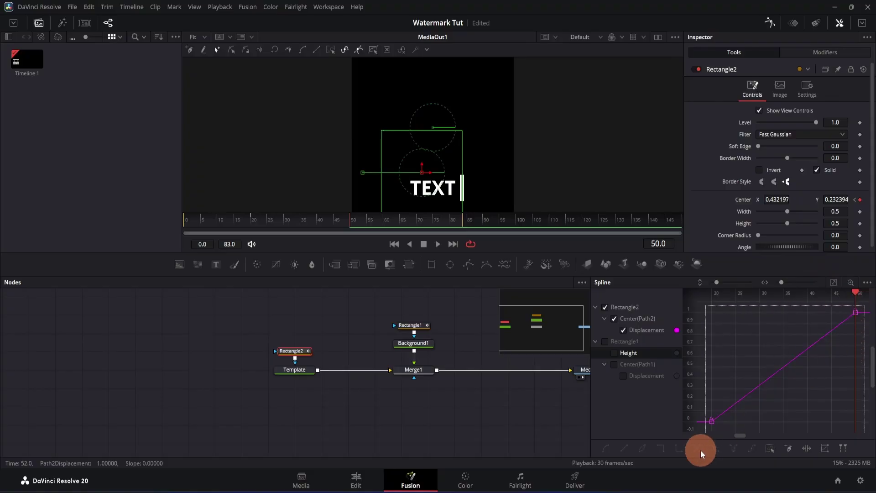
key(shift+s)
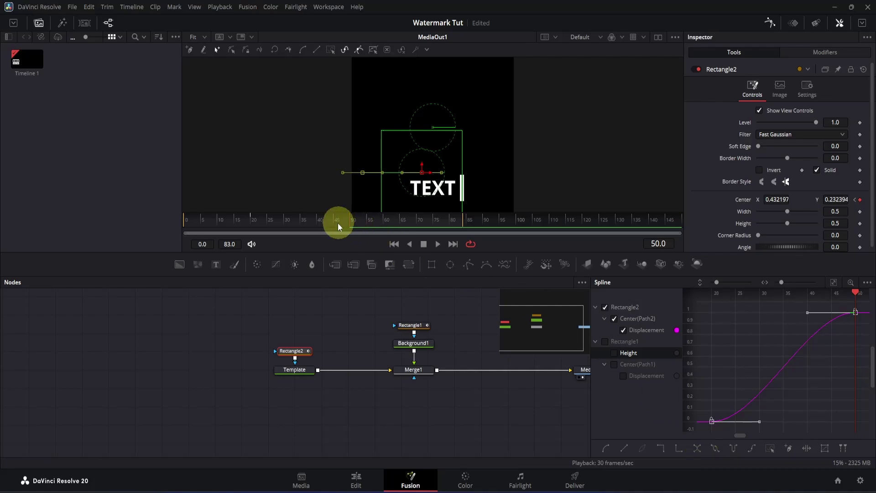
drag(339, 226, 302, 224)
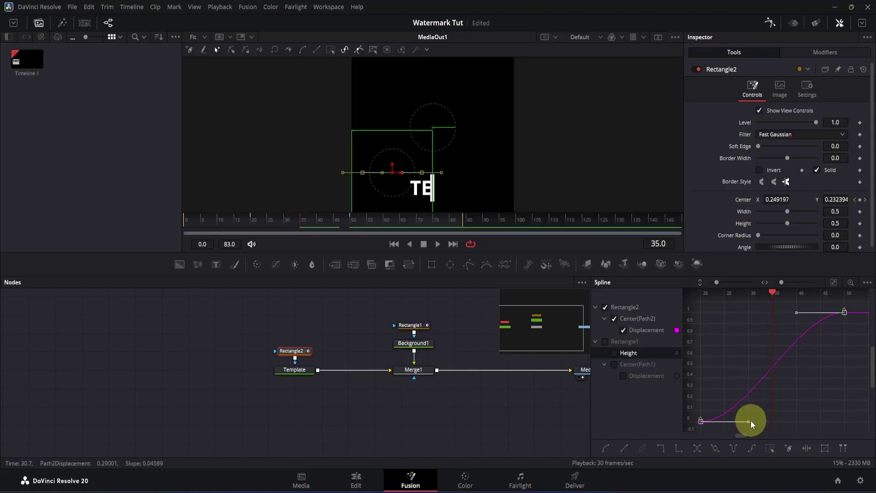
drag(752, 421, 768, 421)
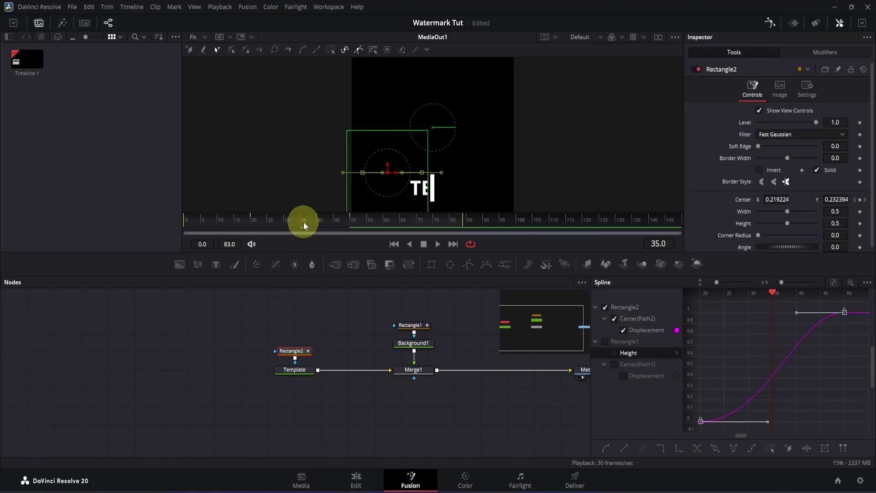
drag(299, 221, 342, 215)
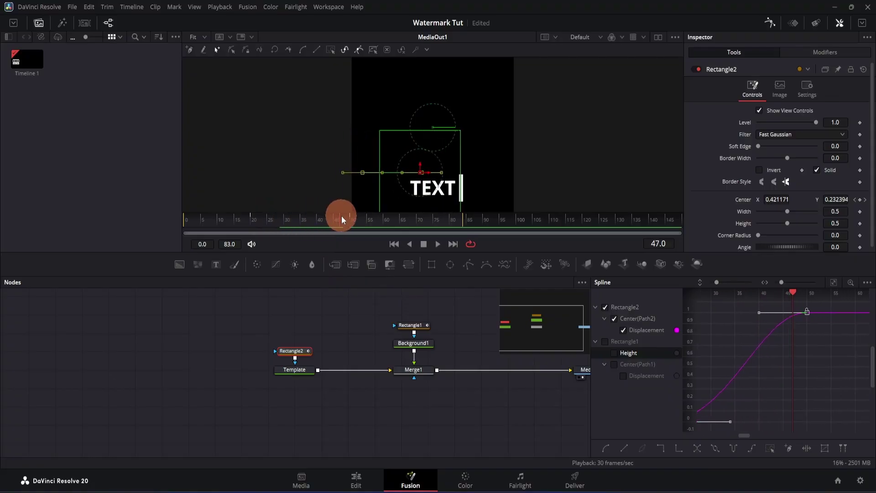
- Save the project and set Rectangle2's Soft Edge to 0.022
key(ctrl+s)
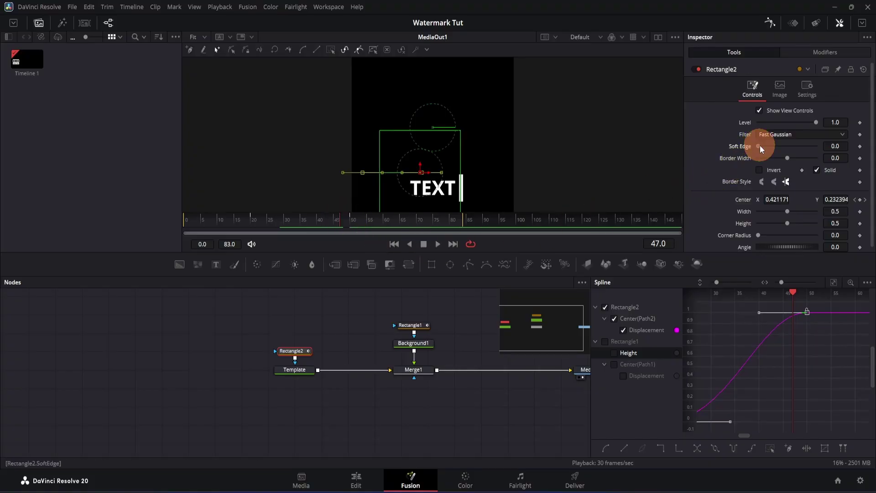
drag(760, 146, 766, 146)
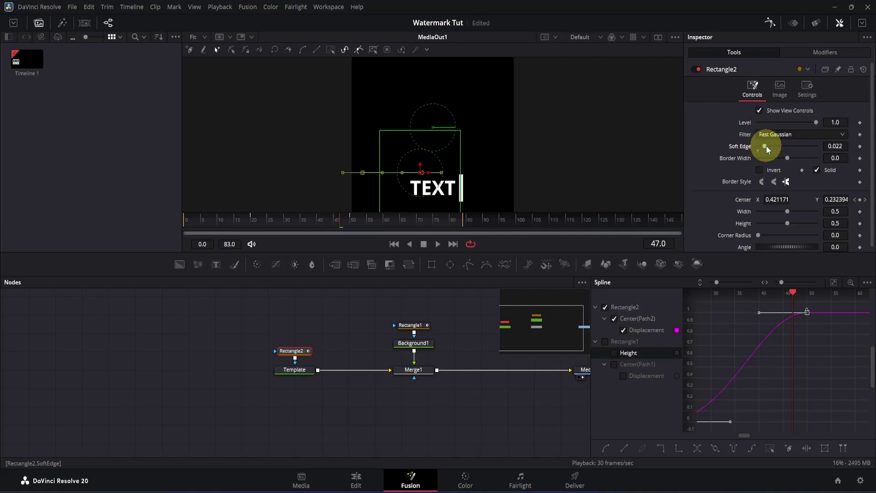
- Preview the text reveal, then select Rectangle1, Background1 and Merge1 together
drag(316, 222, 183, 223)
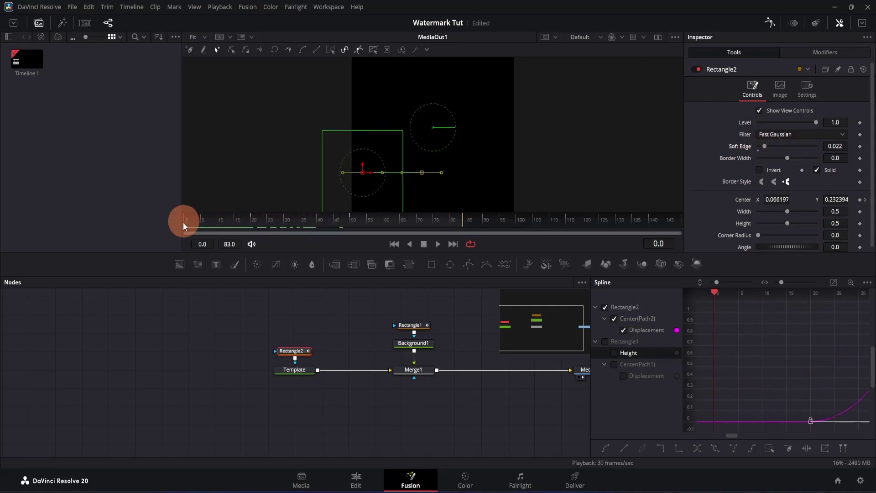
click(467, 315)
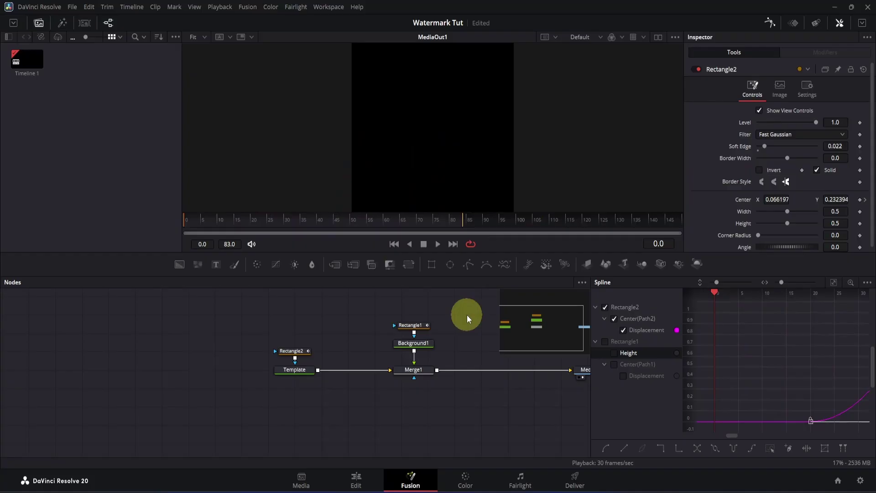
key(space)
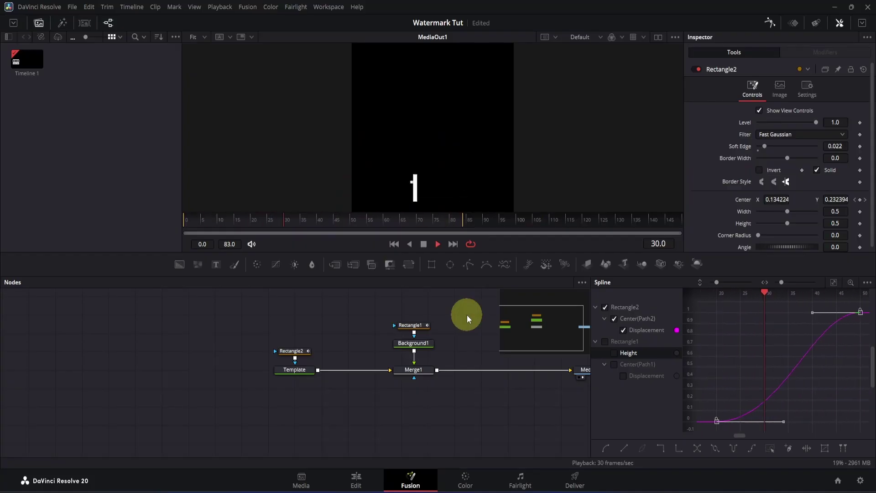
key(space)
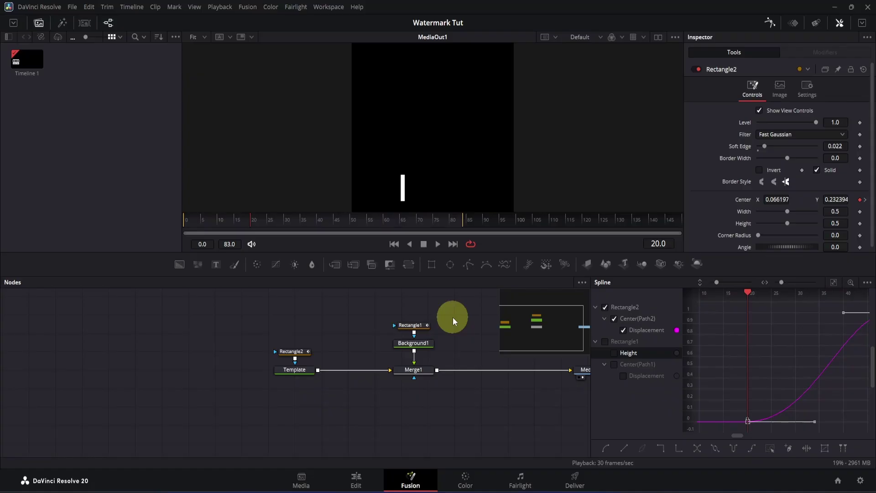
drag(453, 318, 409, 381)
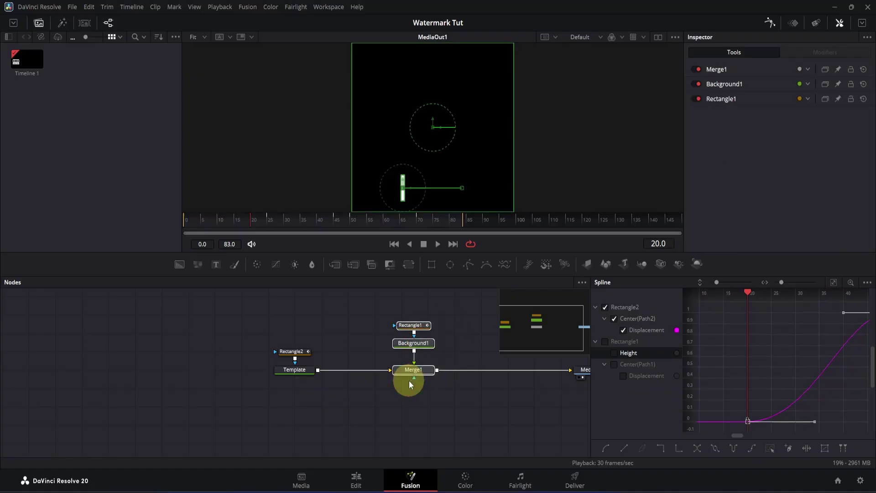
- Paste copies of Rectangle1, Background1 and Merge1 onto the link between Merge1 and MediaOut1
drag(410, 373, 363, 374)
click(365, 371)
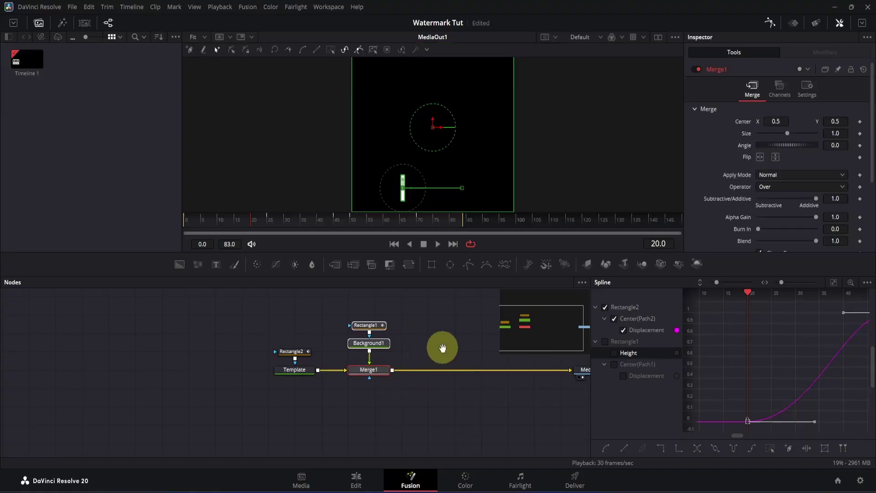
drag(443, 348, 330, 358)
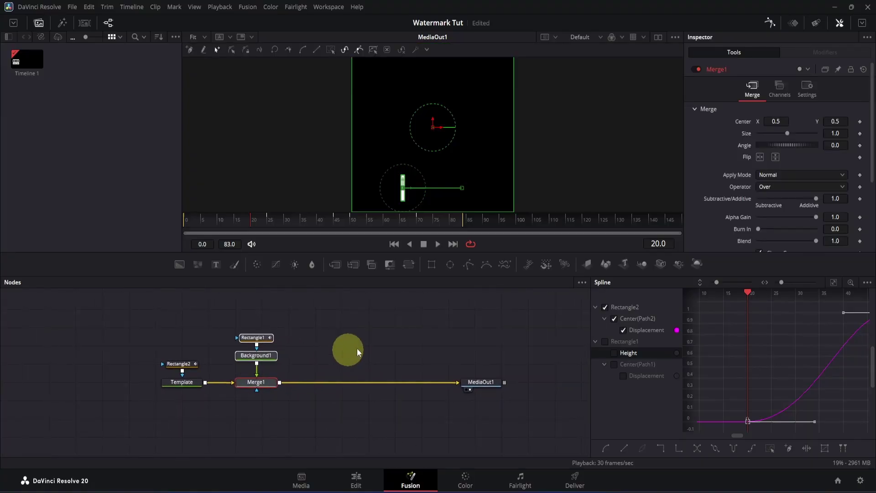
click(365, 347)
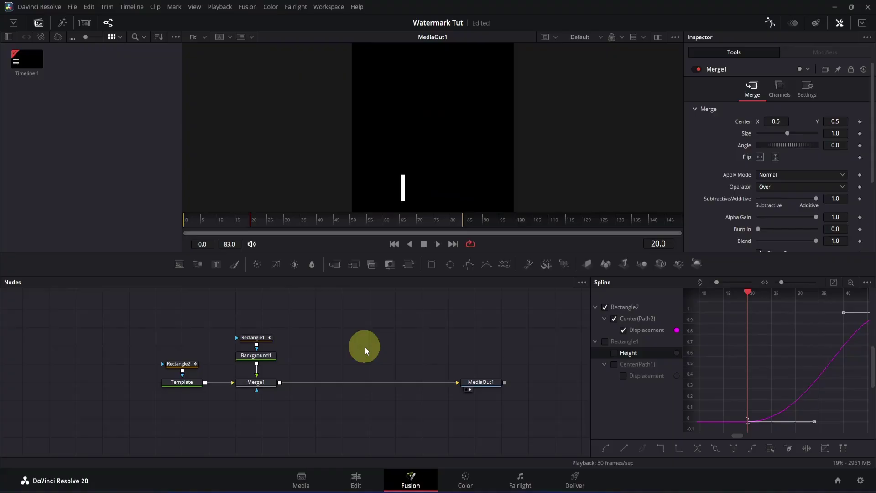
key(ctrl+v)
drag(364, 344, 373, 383)
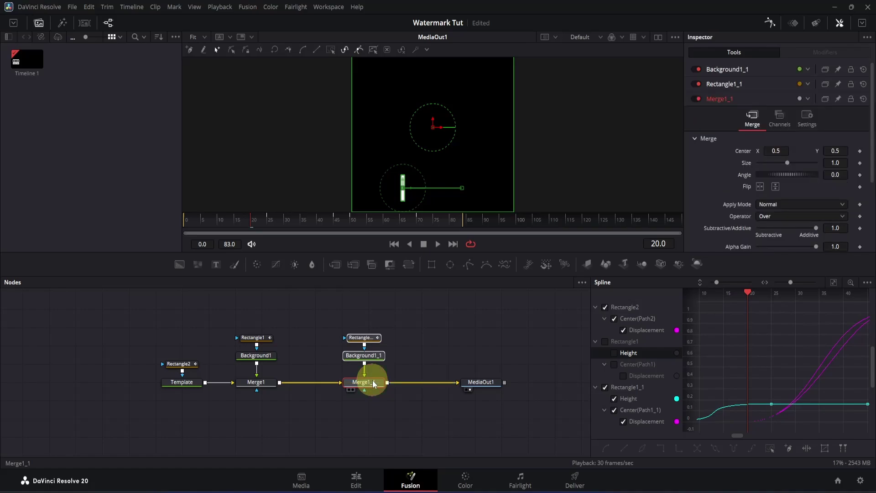
click(402, 345)
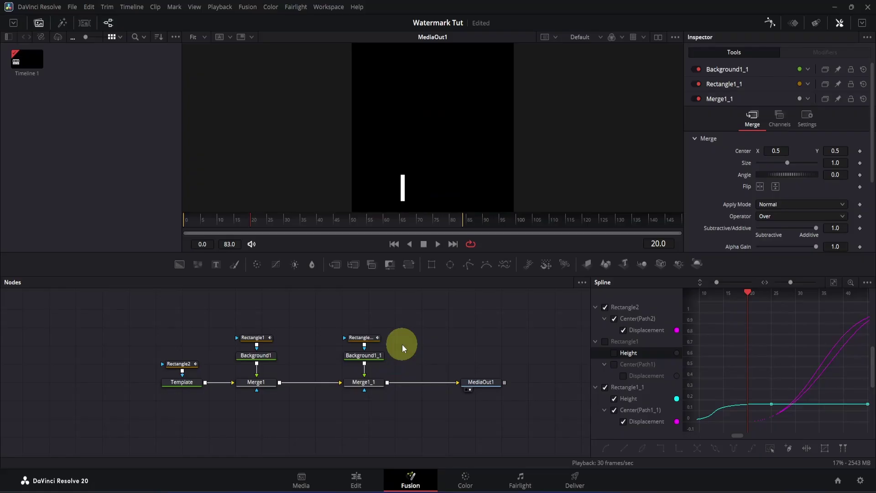
- Show Rectangle1_1's expanded keyframe tracks in the Keyframes panel, playhead at frame 80
click(768, 25)
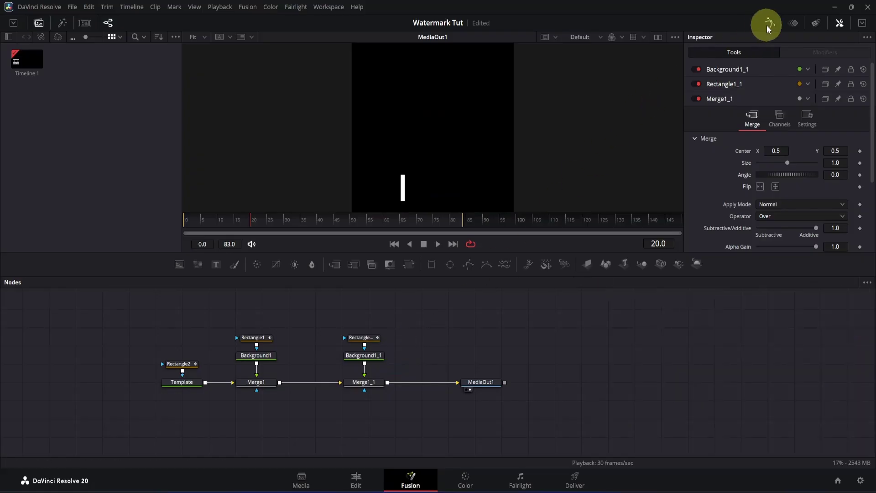
click(793, 23)
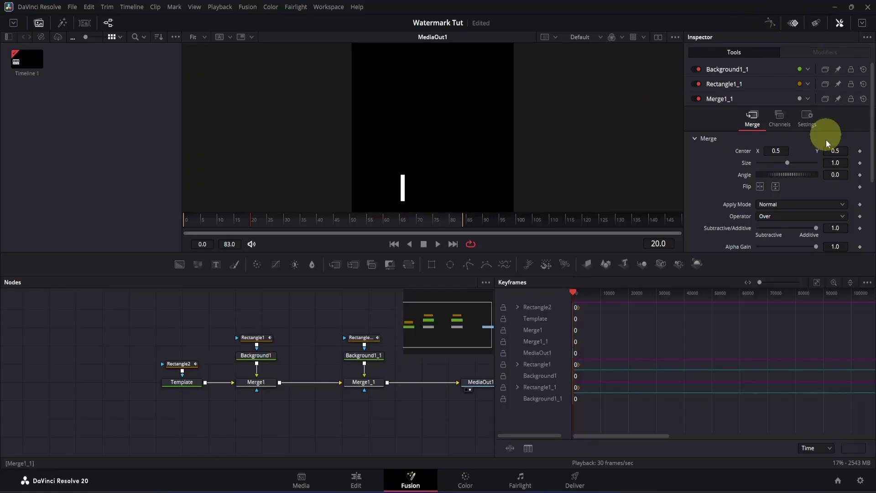
click(818, 283)
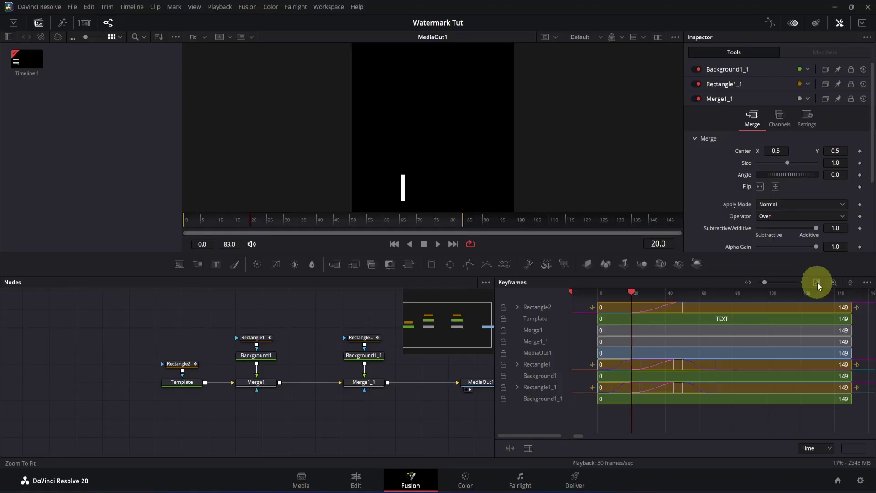
click(363, 338)
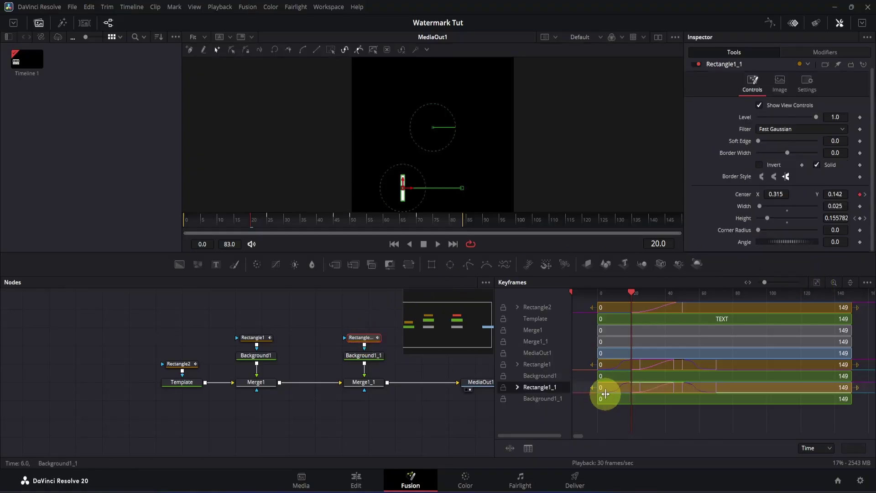
click(517, 387)
click(440, 218)
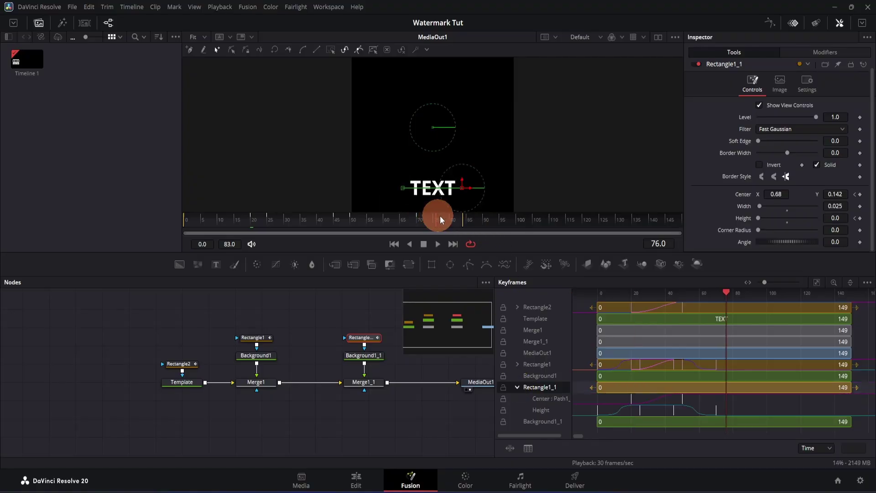
click(457, 221)
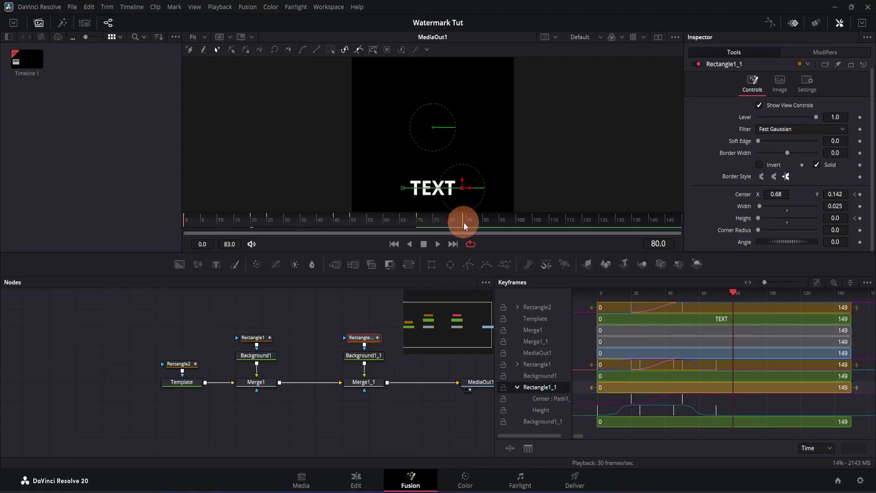
- Extend the render range to frame 149 and shift Rectangle1_1's keyframes about 45 frames later
drag(463, 222, 683, 224)
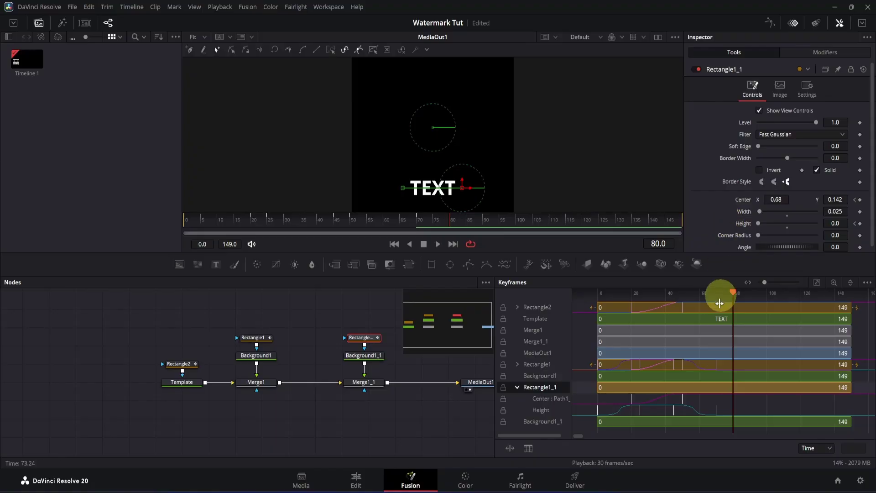
click(597, 416)
drag(596, 415, 733, 403)
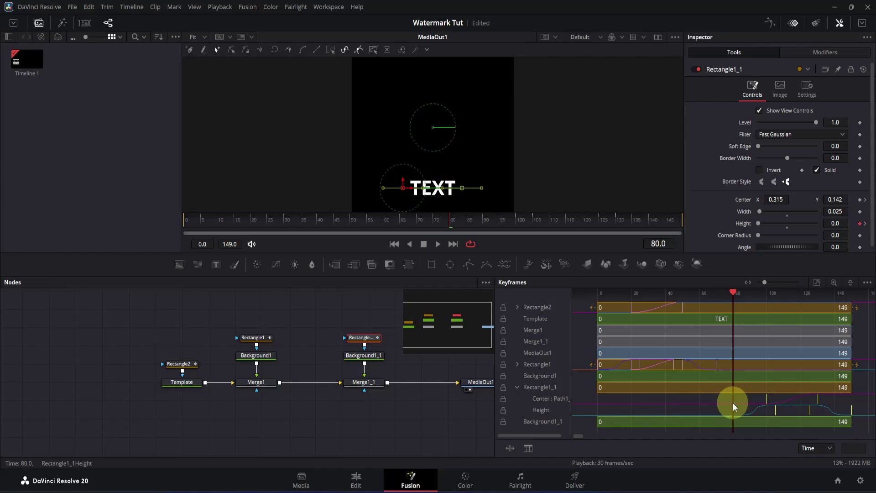
click(466, 416)
key(space)
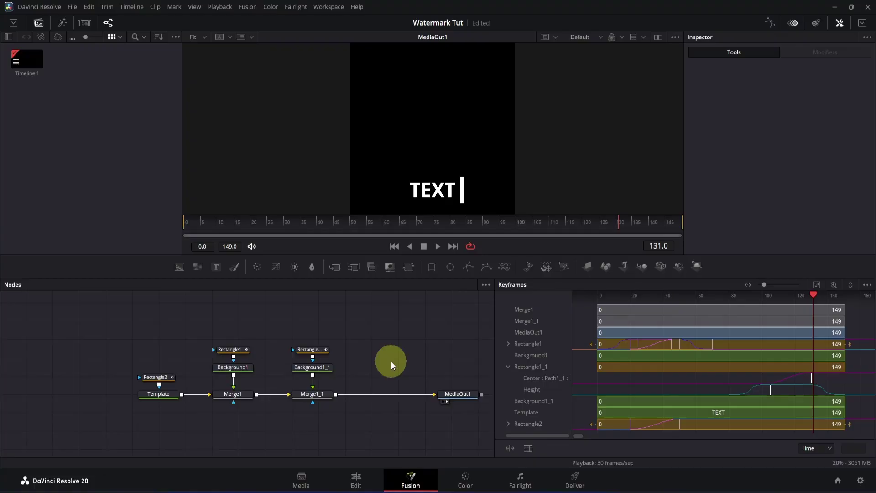
- Raise Rectangle2 above Template and paste a copy, Rectangle2_1, chained beneath it
click(165, 378)
drag(165, 380, 165, 338)
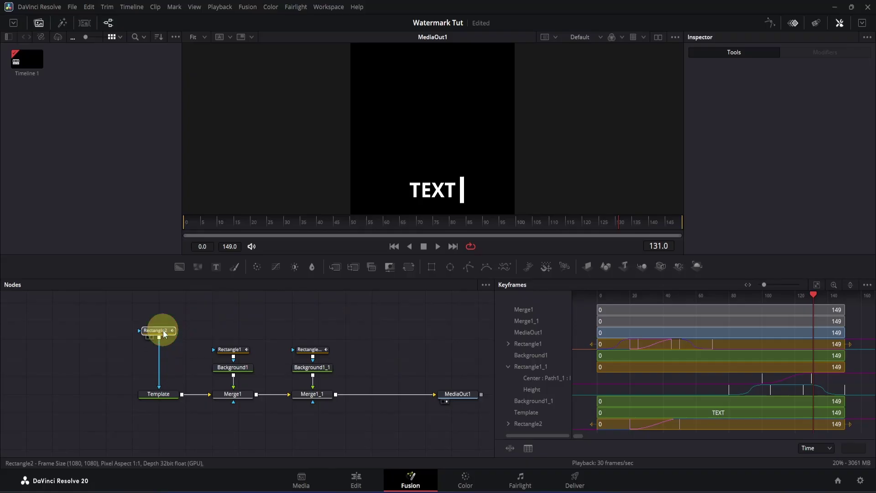
click(163, 330)
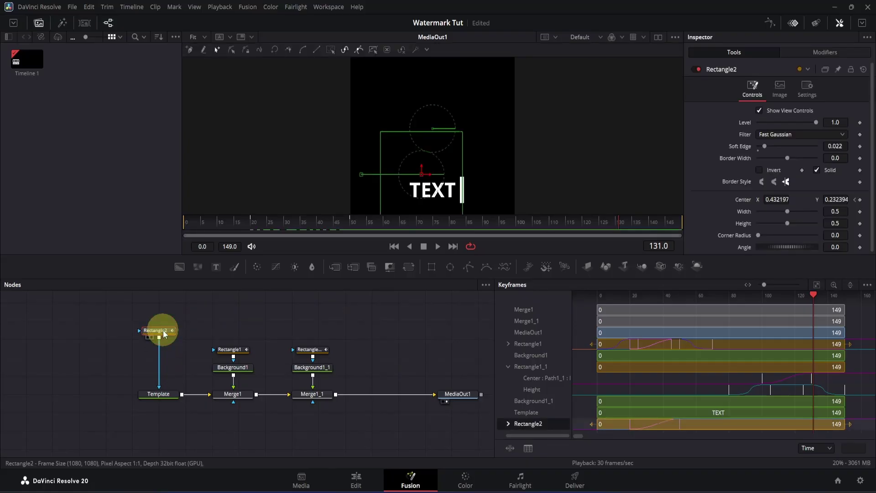
key(ctrl+v)
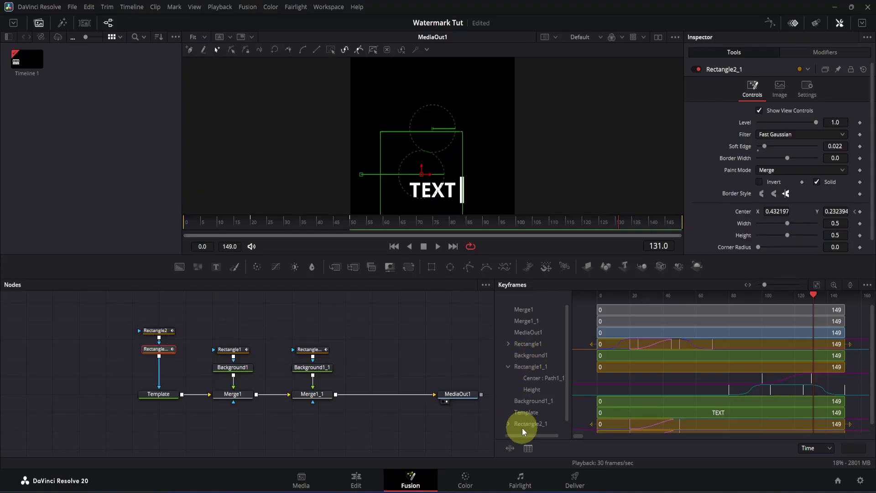
click(508, 424)
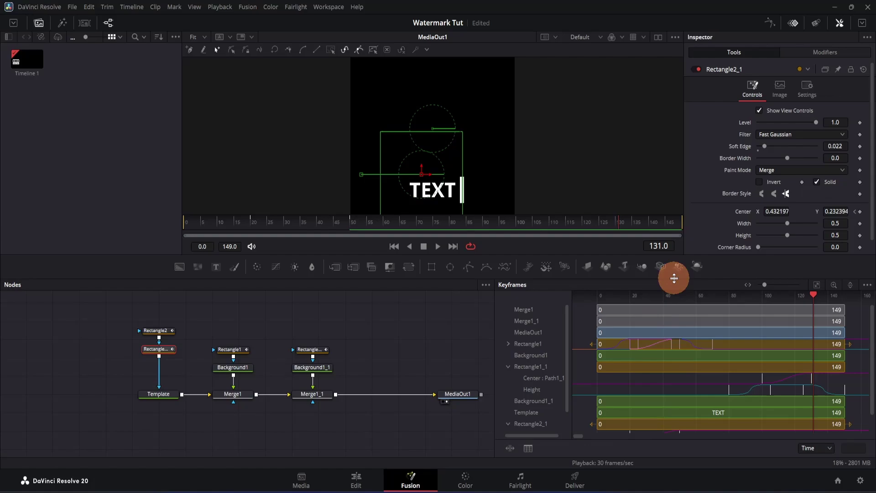
- Shift Rectangle2_1's Center keyframes later so they begin around frame 100
drag(674, 278, 672, 257)
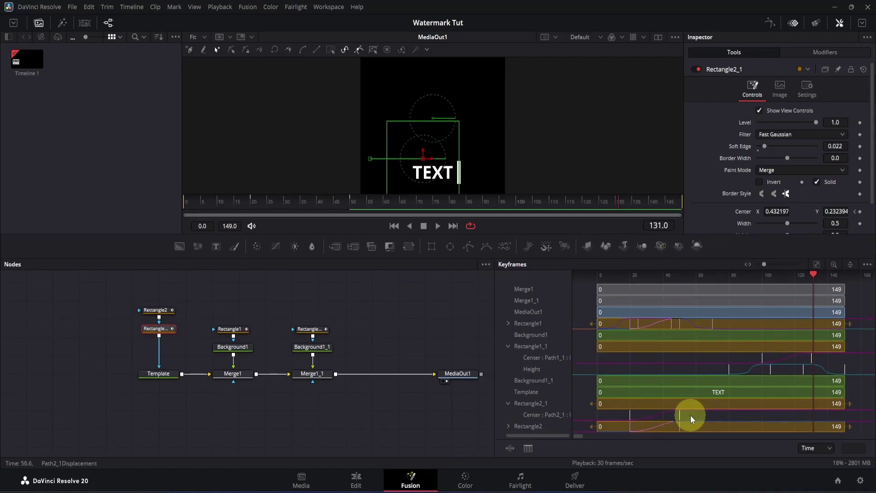
drag(691, 413, 760, 418)
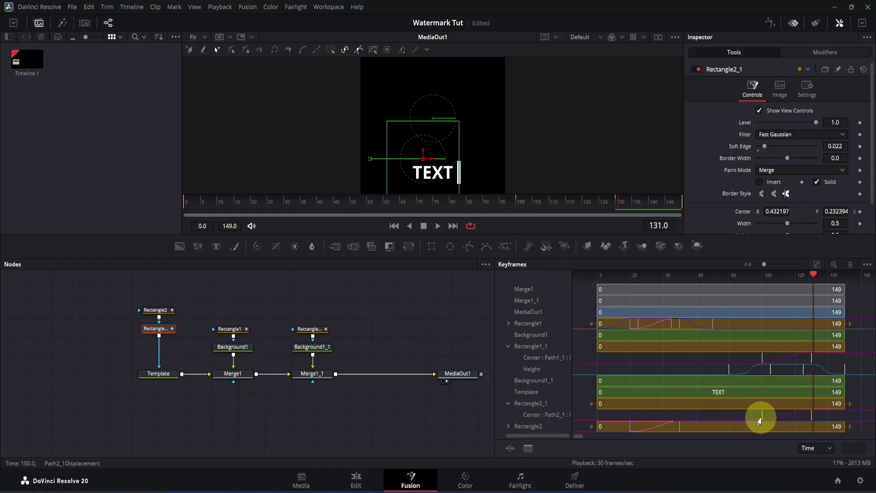
mouse_move(523, 199)
mouse_down()
mouse_move(538, 202)
mouse_move(520, 202)
mouse_up()
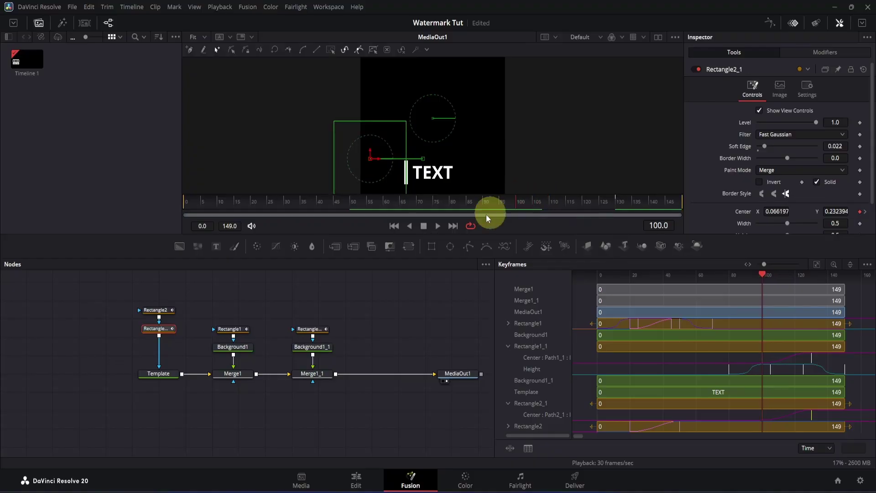
- Set Rectangle2_1's Paint Mode to Subtract and play back to check the TEXT wipe-out
click(161, 332)
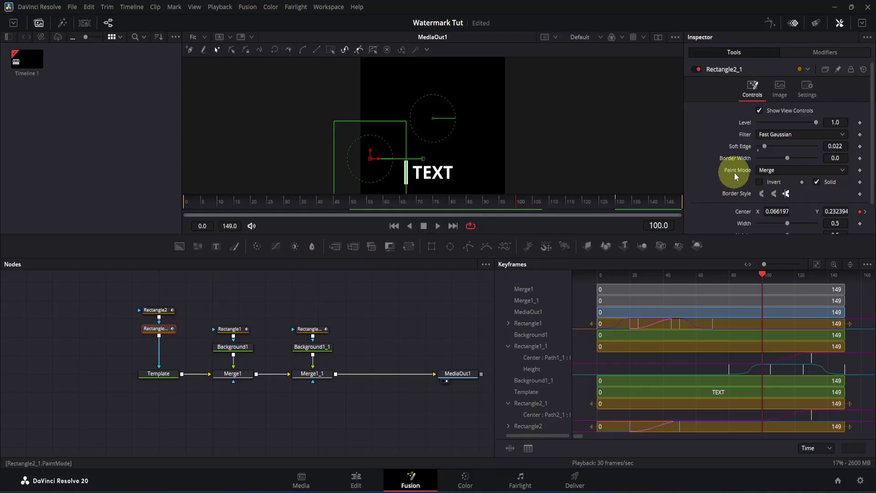
click(766, 171)
click(768, 203)
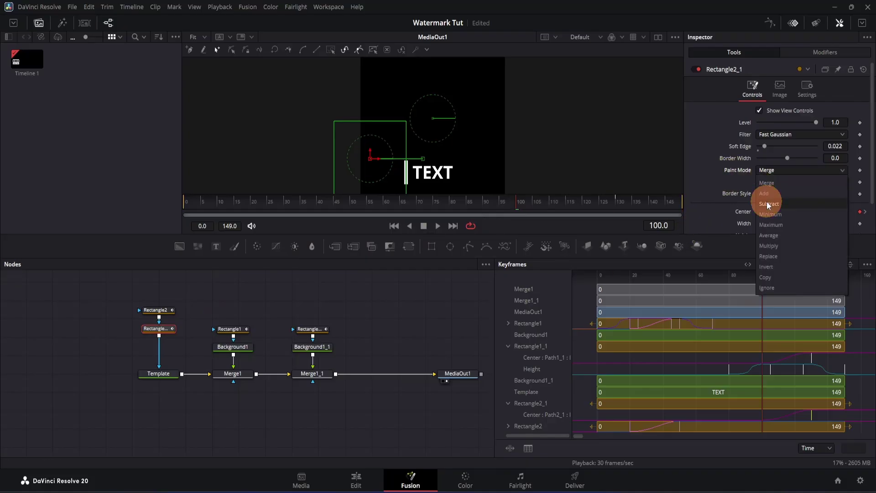
key(space)
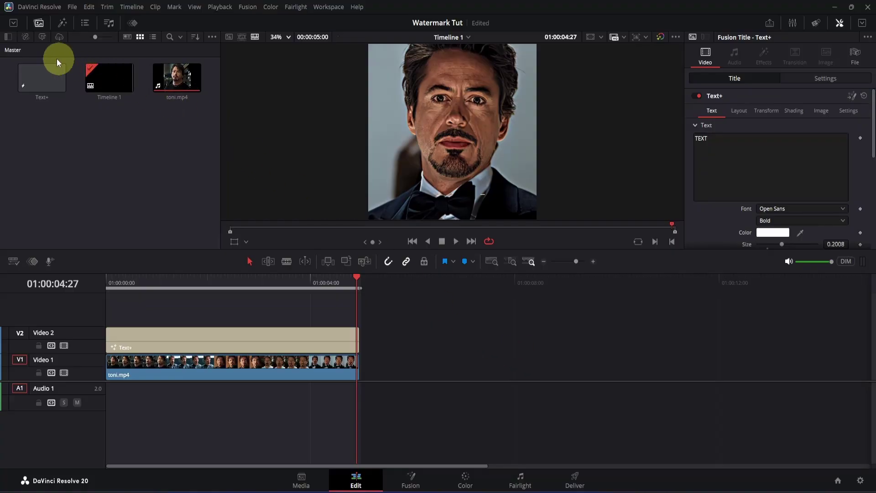
- Show the media pool bin list with the Power Bins section enabled
click(7, 41)
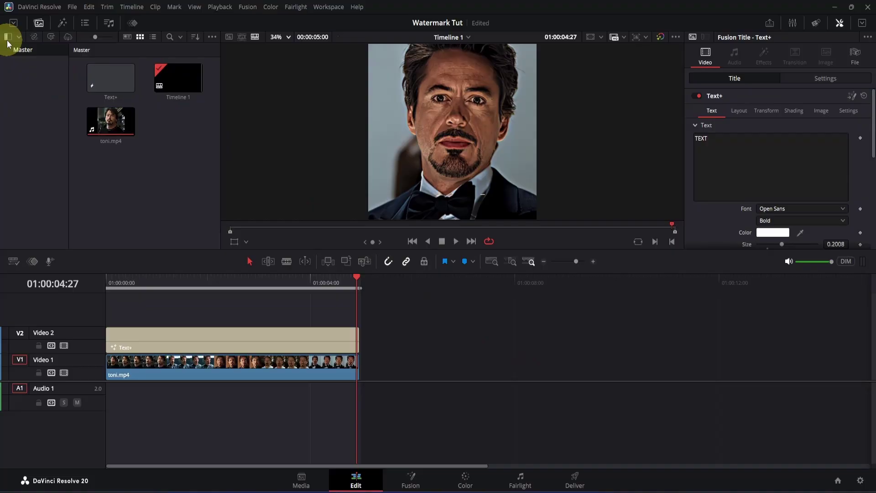
click(212, 37)
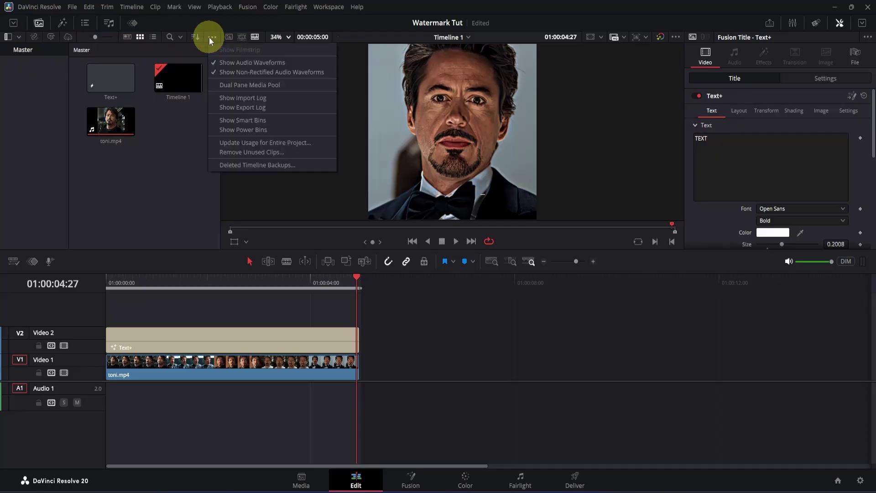
click(224, 130)
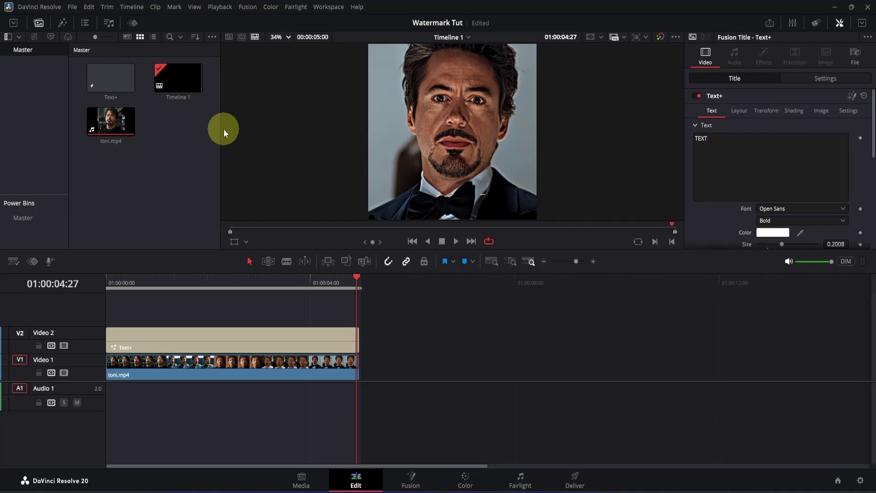
- Create a new power bin named WATERMARK under Master and open it
click(22, 233)
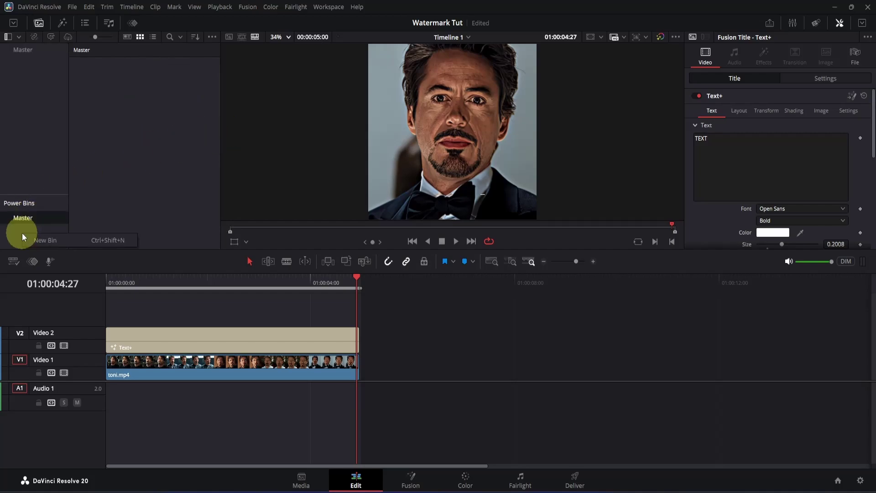
right_click(22, 233)
click(44, 240)
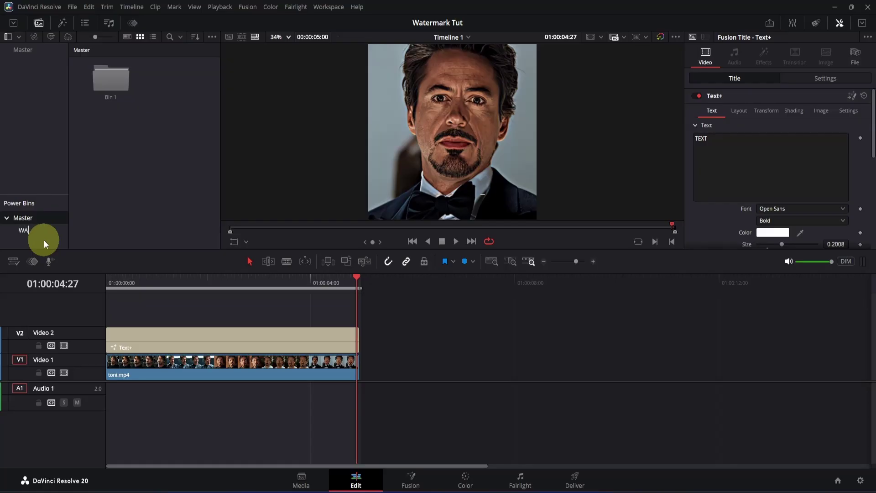
click(101, 213)
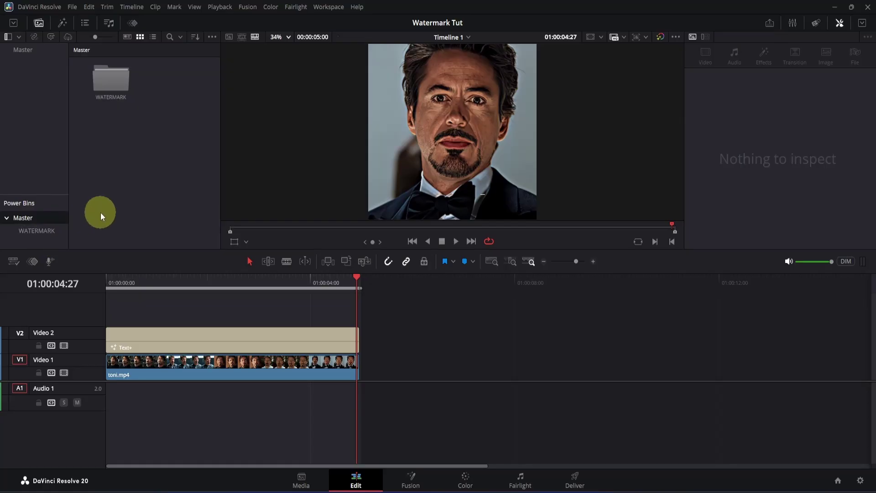
double_click(113, 92)
- Add the Text+ clip to WATERMARK, export the bin as WATERMARK.drb, and delete the clip from Video 2
click(167, 342)
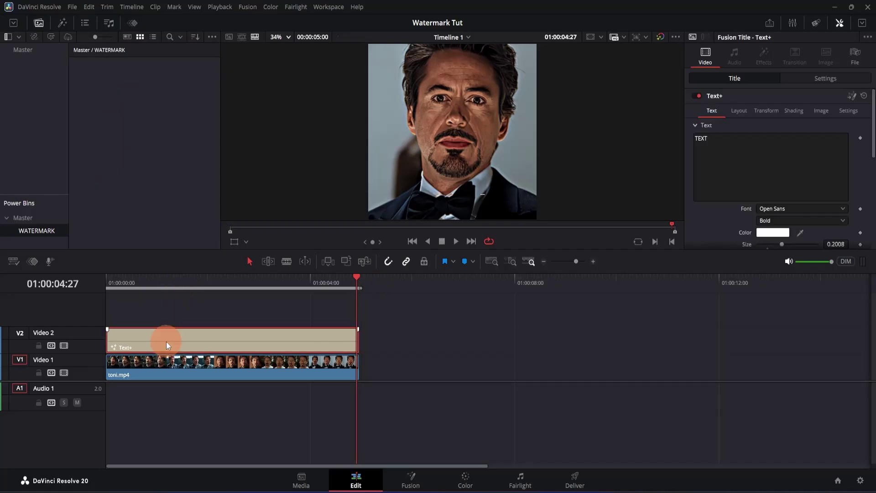
drag(166, 342, 140, 176)
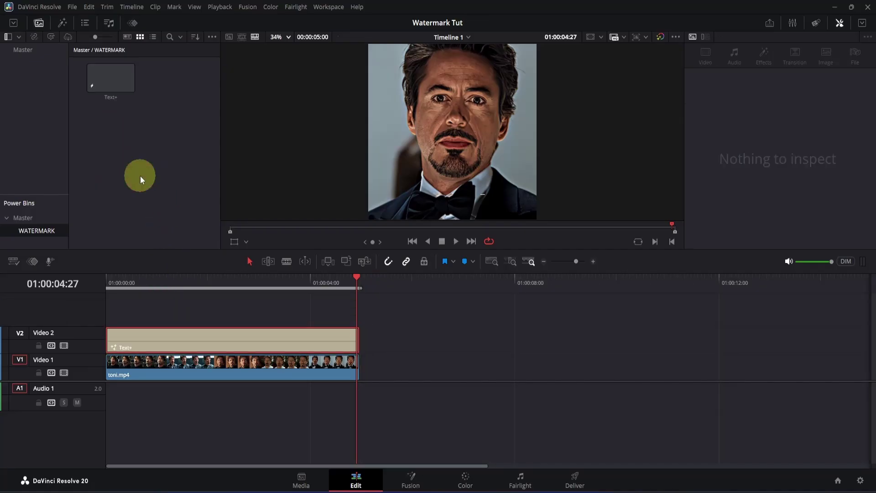
right_click(53, 231)
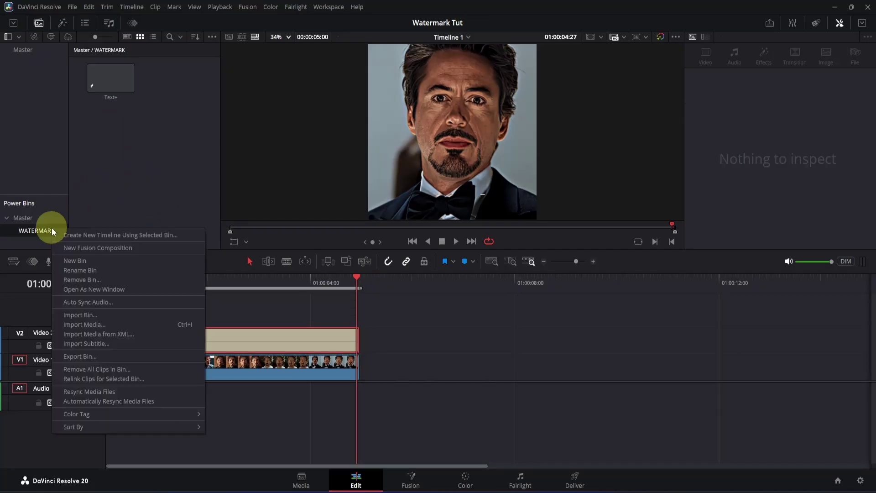
click(75, 357)
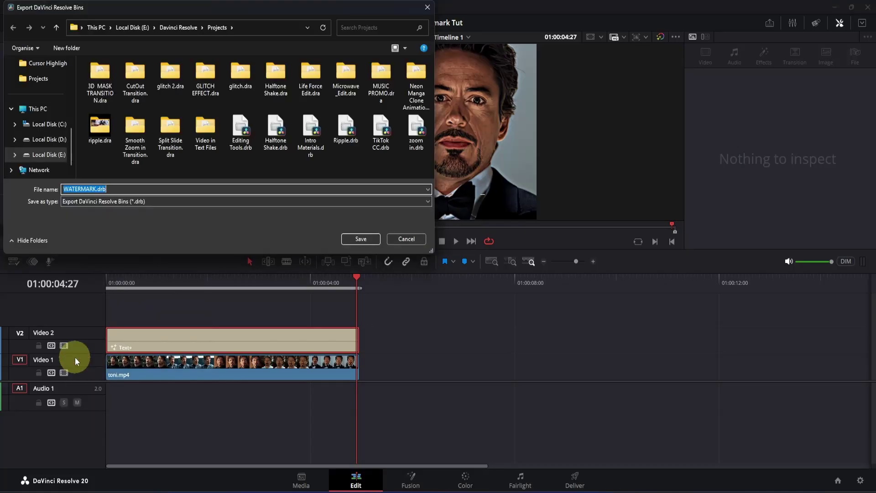
key(Return)
key(Delete)
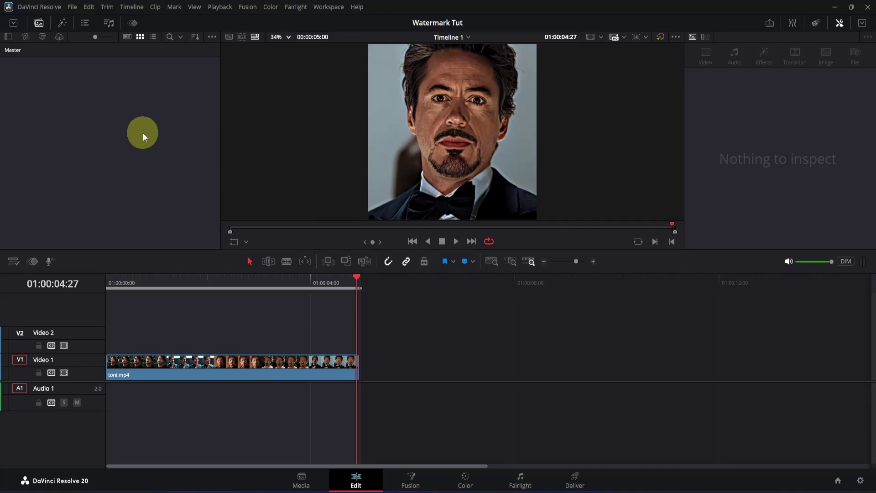
- Import the WATERMARK.drb bin file into the media pool
right_click(143, 137)
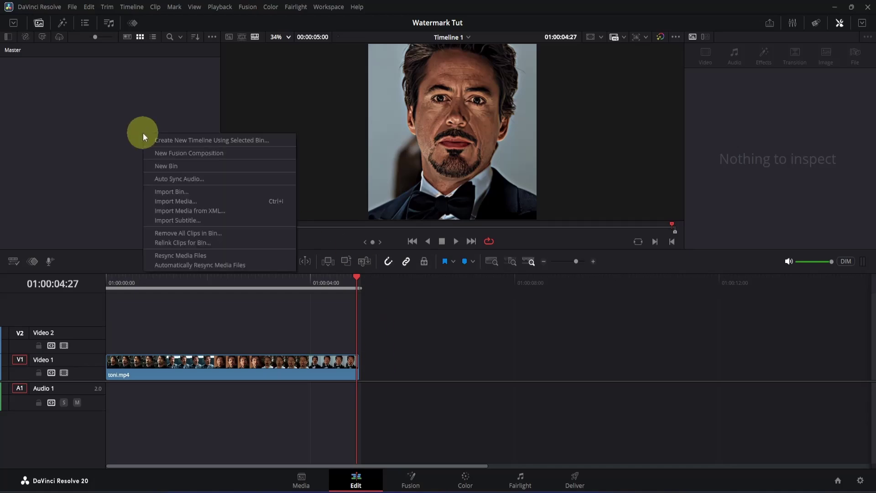
click(166, 191)
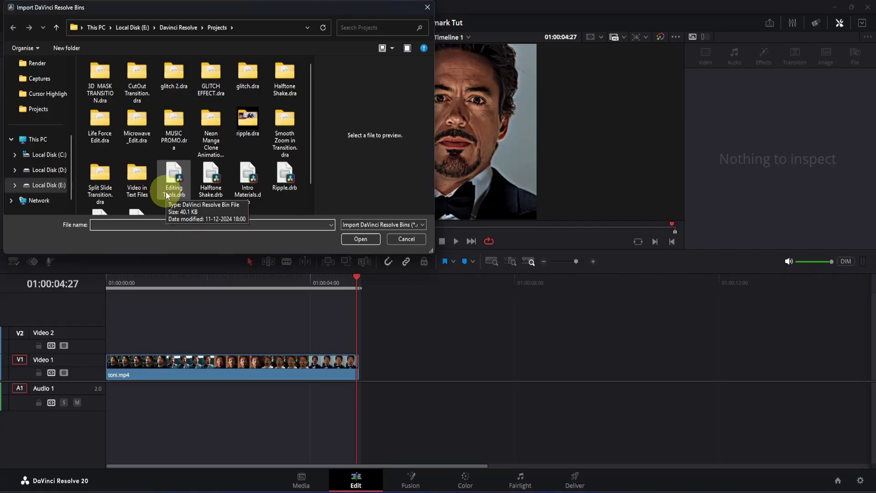
scroll(166, 191, down, 1)
double_click(137, 194)
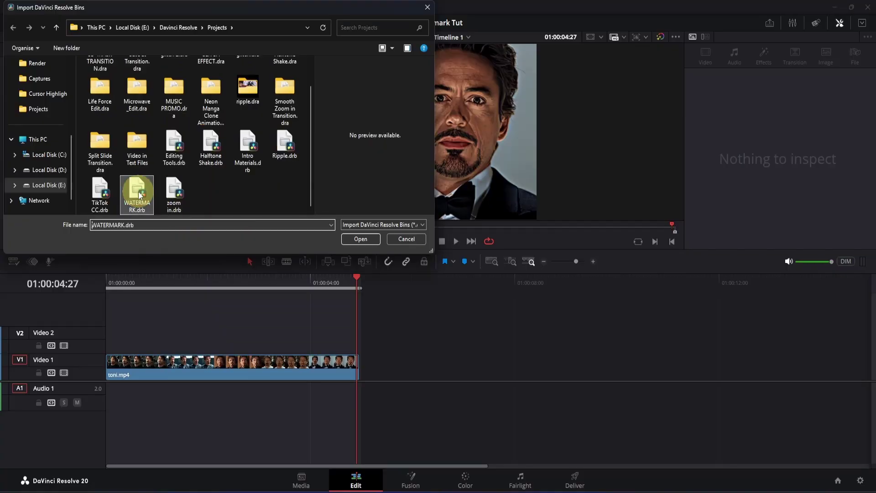
- Place the WATERMARK bin's Text+ clip on Video 2 above toni.mp4 and return to the start
double_click(44, 77)
click(41, 82)
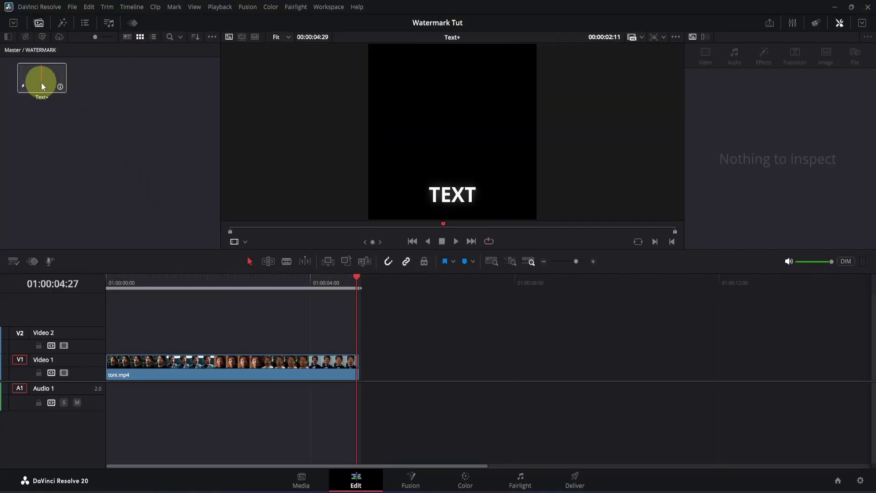
drag(41, 82, 108, 338)
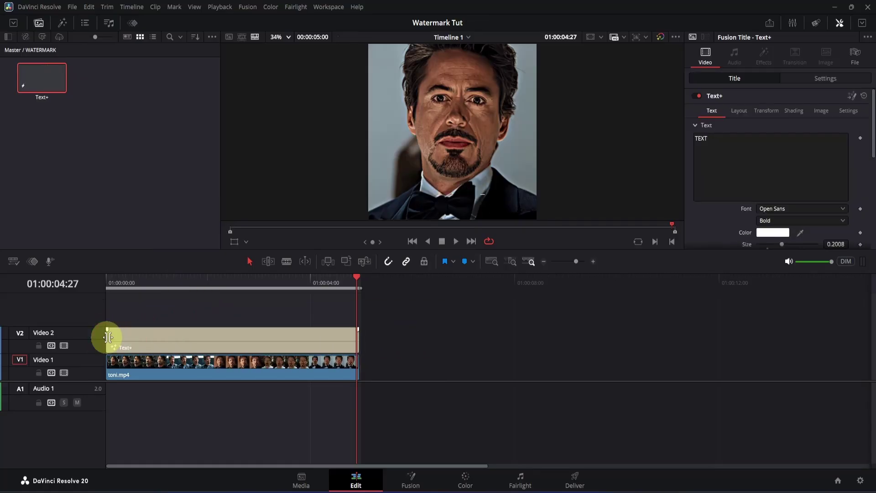
drag(129, 286, 88, 281)
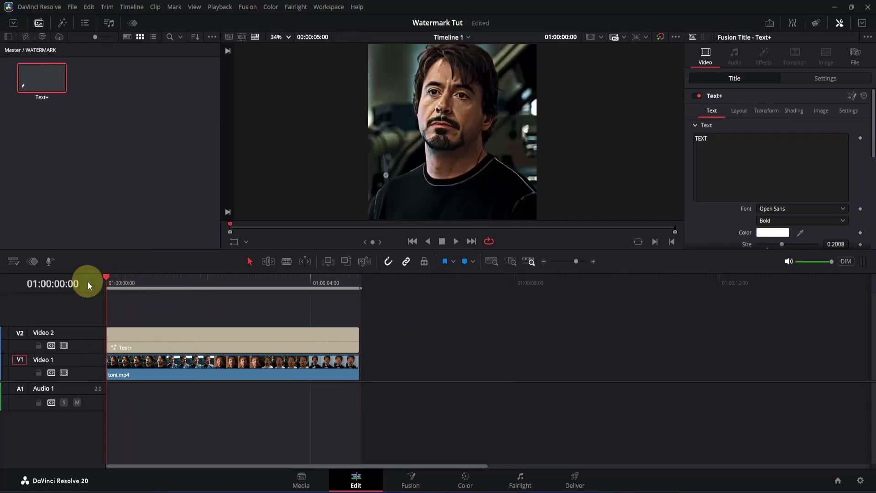
- Preview the timeline, then change the Text+ title's text from TEXT to TONY
key(space)
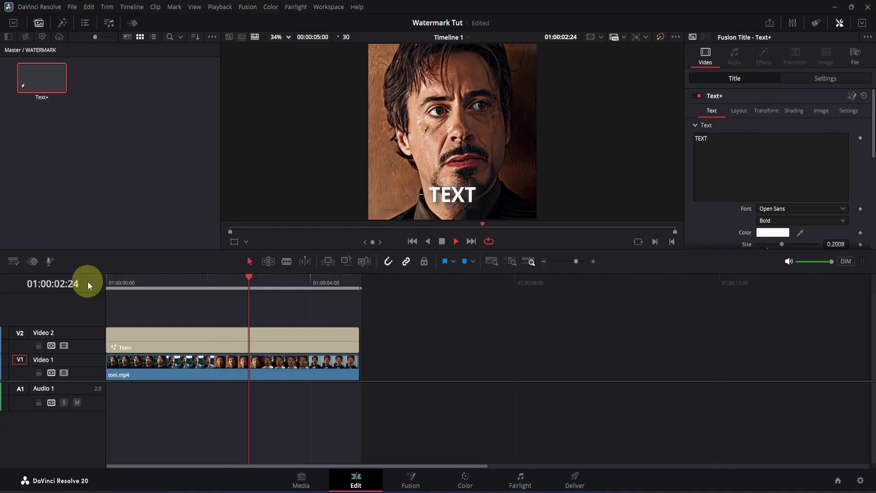
key(space)
click(174, 341)
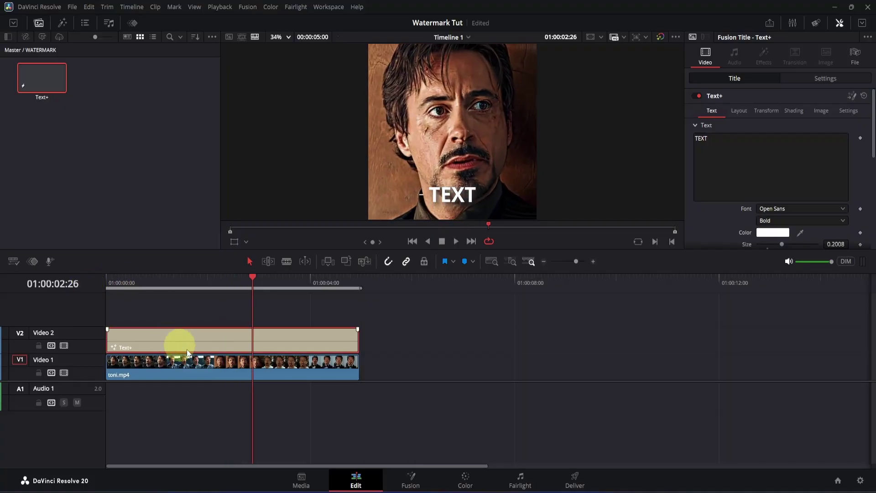
click(700, 157)
drag(716, 140, 692, 137)
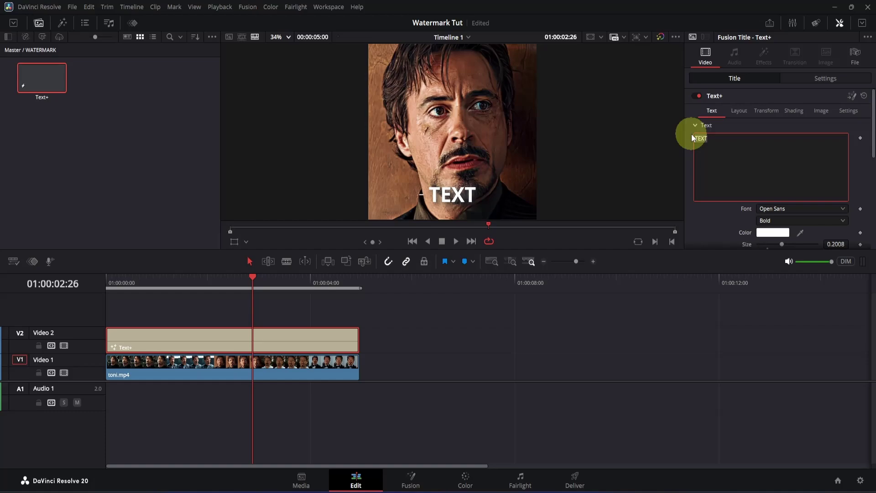
text(TONY)
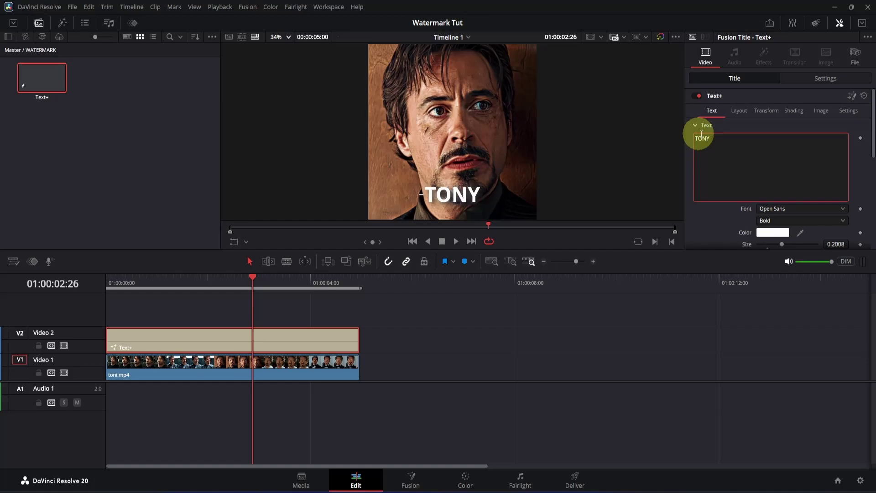
click(808, 80)
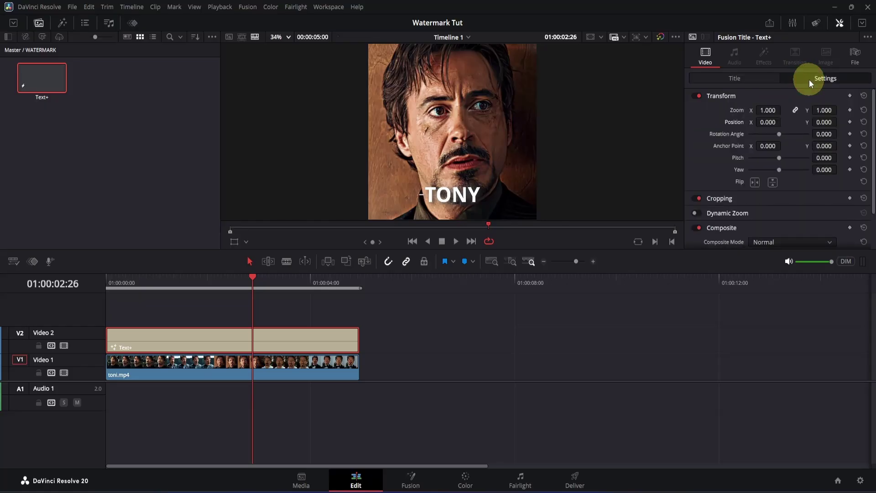
- Set the TONY title's Zoom to 0.640 and Position Y to -240, then play back
drag(781, 109, 761, 110)
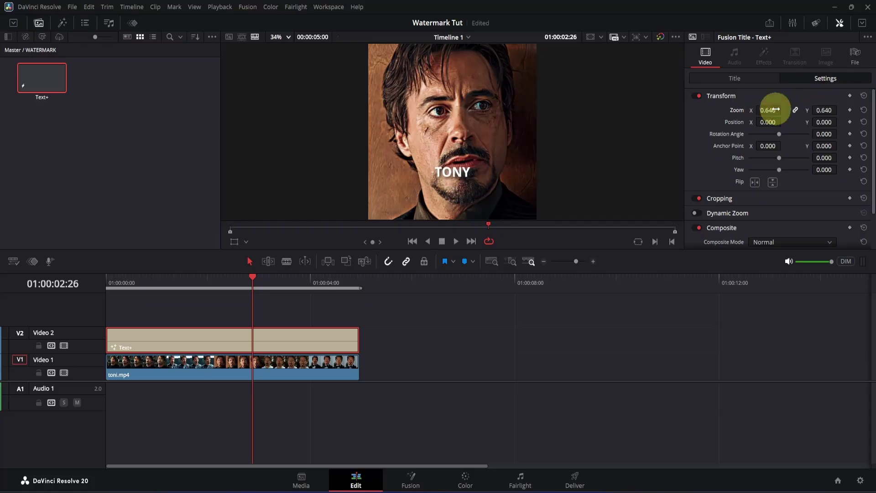
click(824, 122)
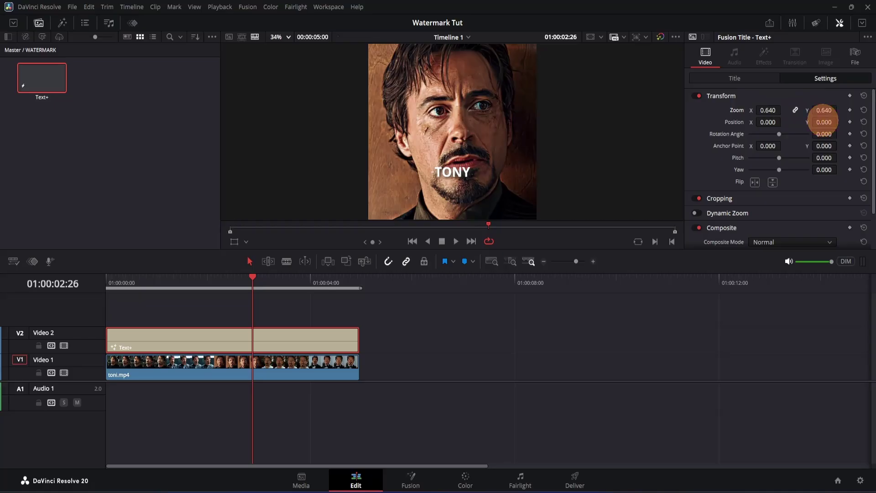
drag(824, 121, 724, 173)
drag(137, 282, 97, 292)
click(434, 402)
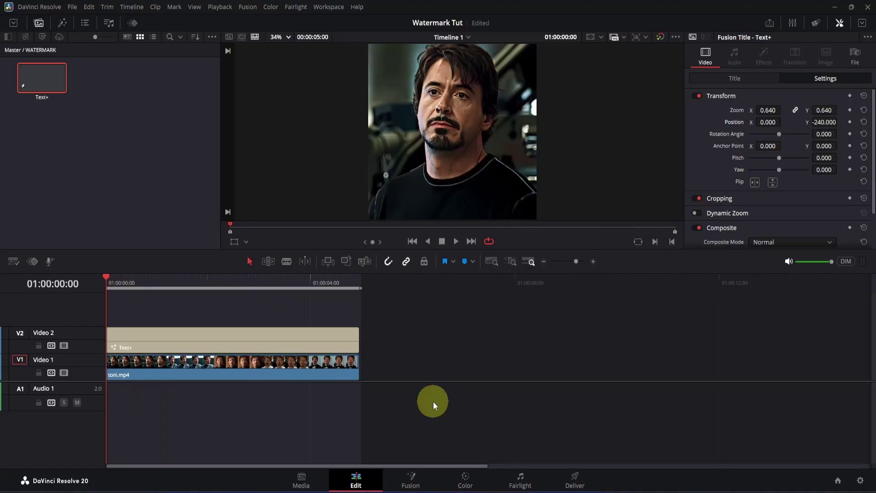
key(space)
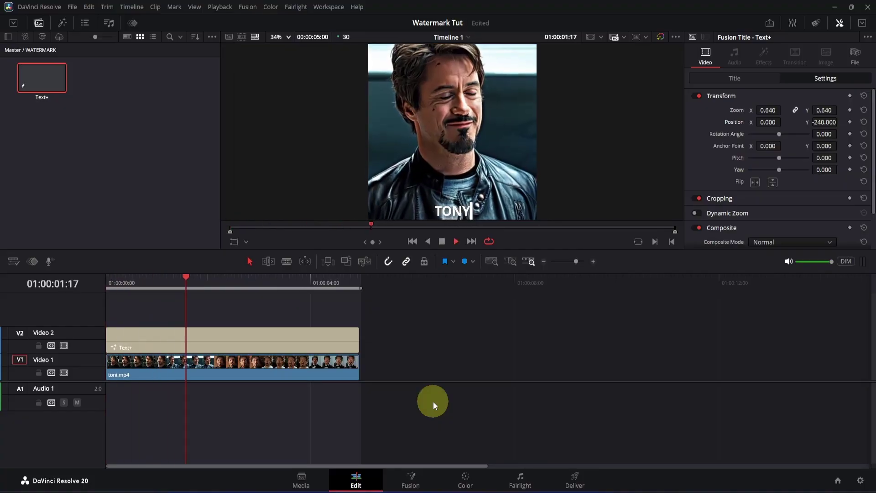